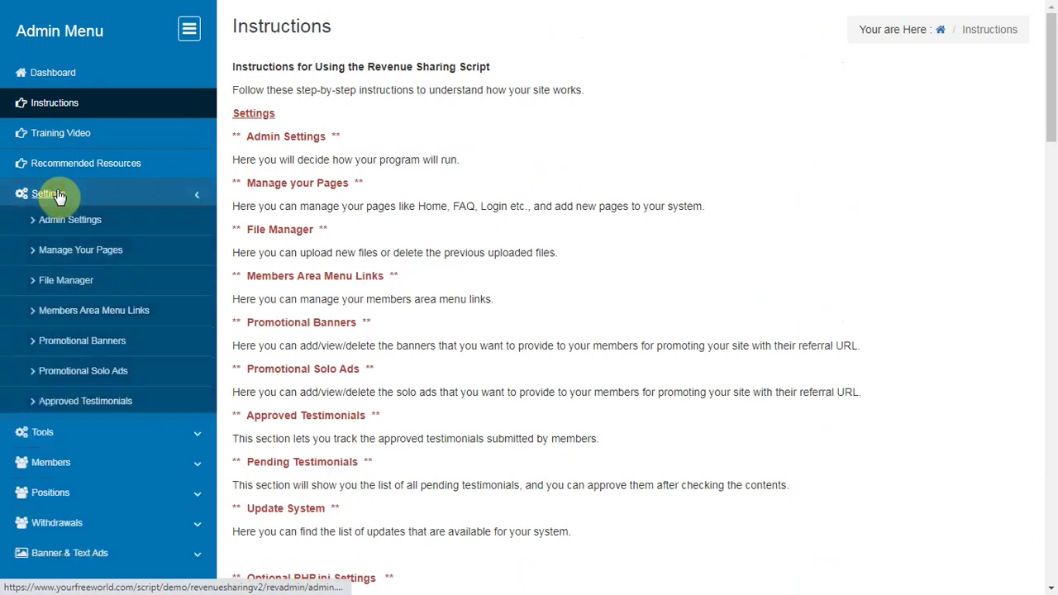
# Step: Open the admin settings and set the number of extra merchants to 1
pyautogui.click(51, 227)
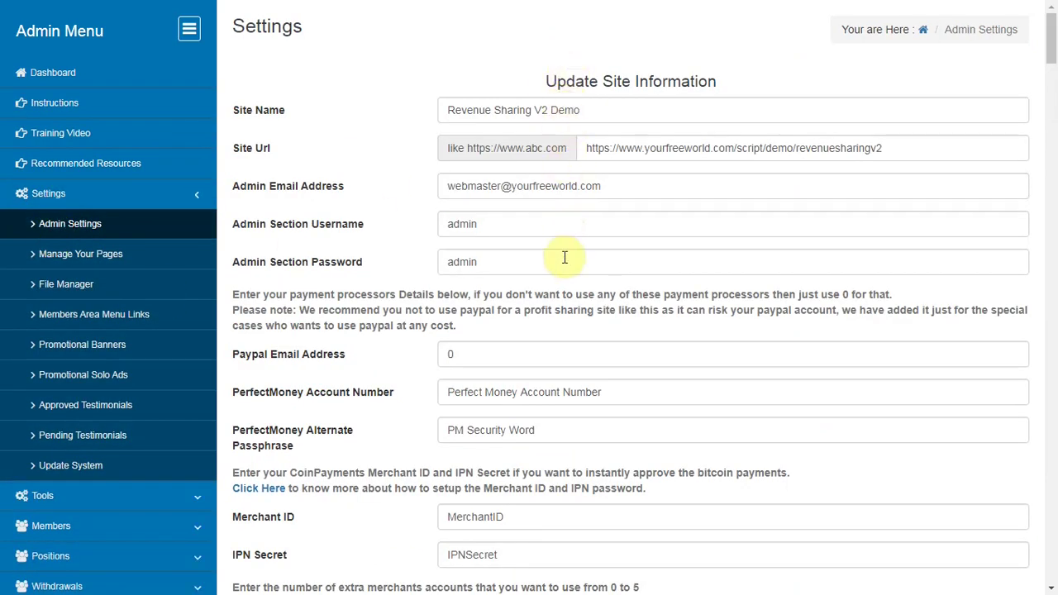
pyautogui.scroll(-4, 504, 434)
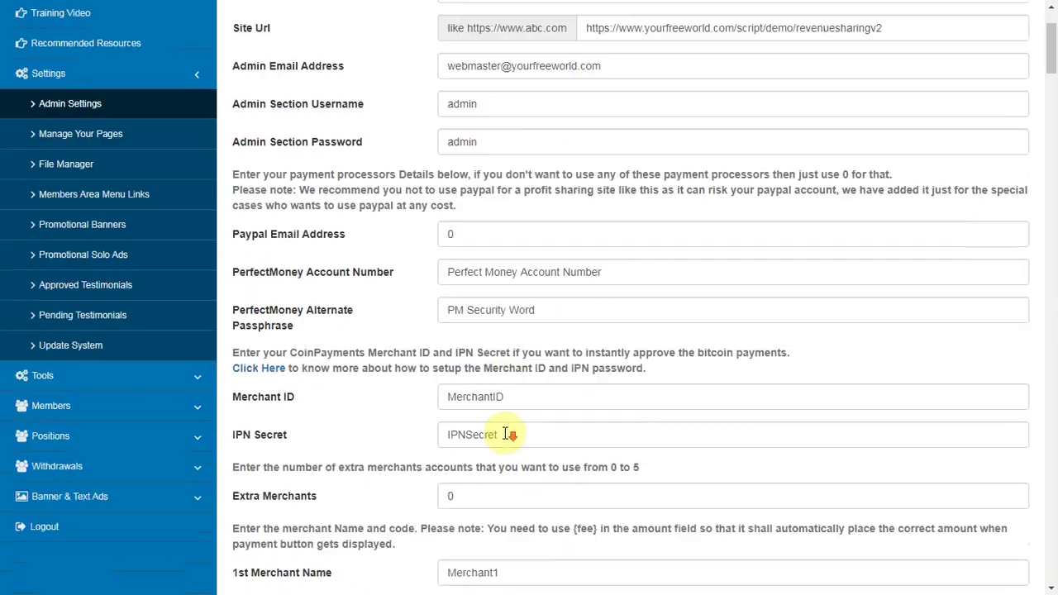
pyautogui.click(474, 312)
pyautogui.press('BackSpace')
pyautogui.write('1')
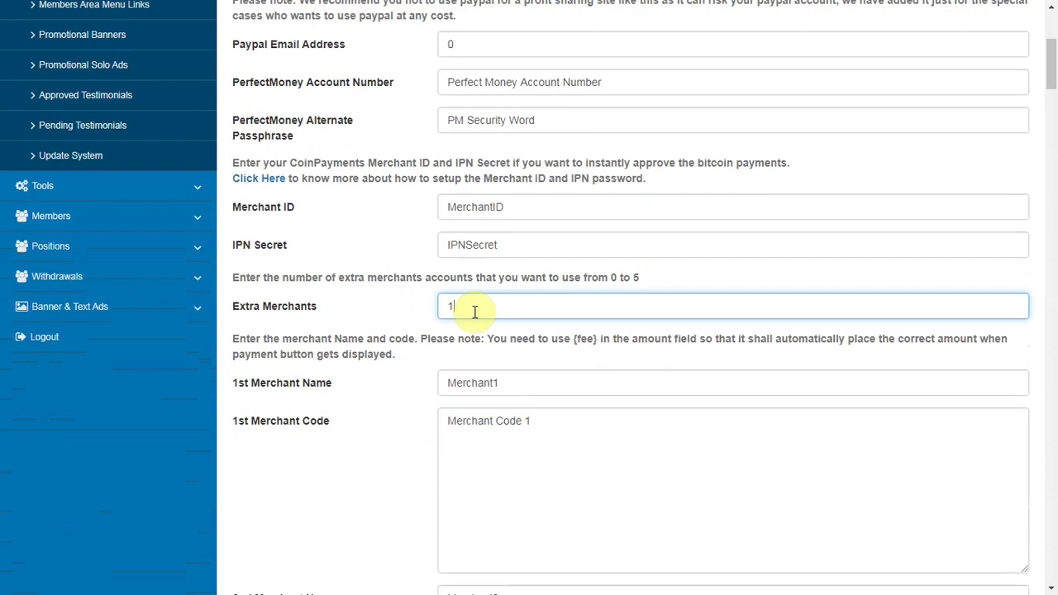
pyautogui.moveTo(449, 383); pyautogui.dragTo(502, 371)
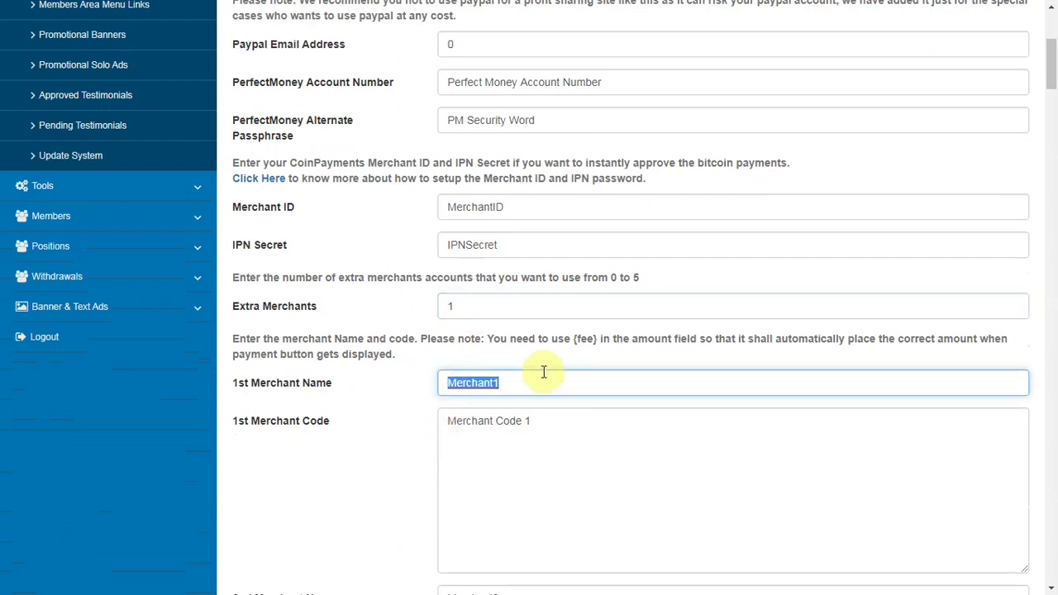
pyautogui.write('C')
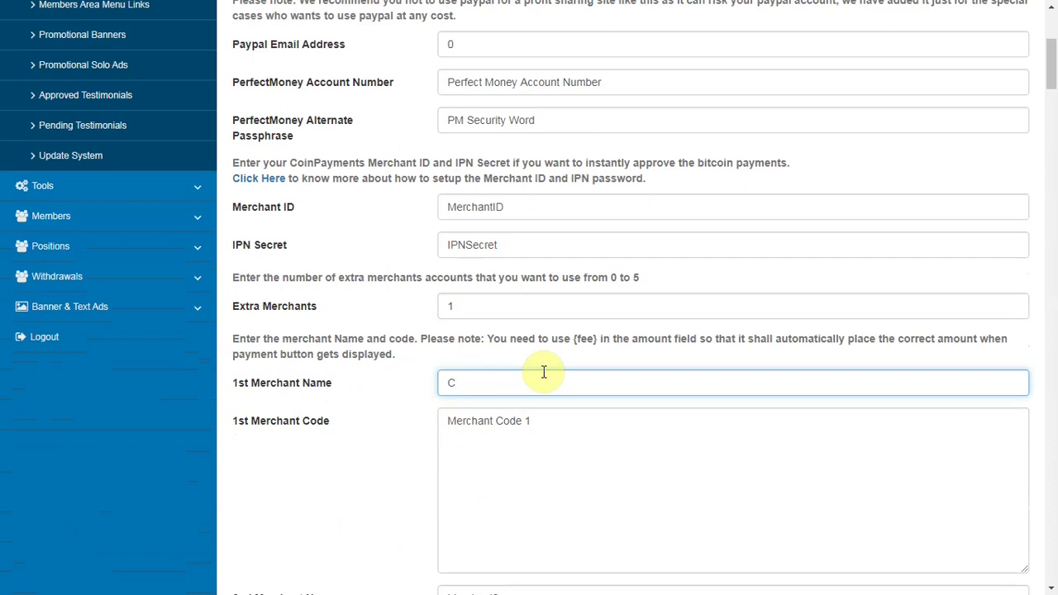
pyautogui.write('oingate')
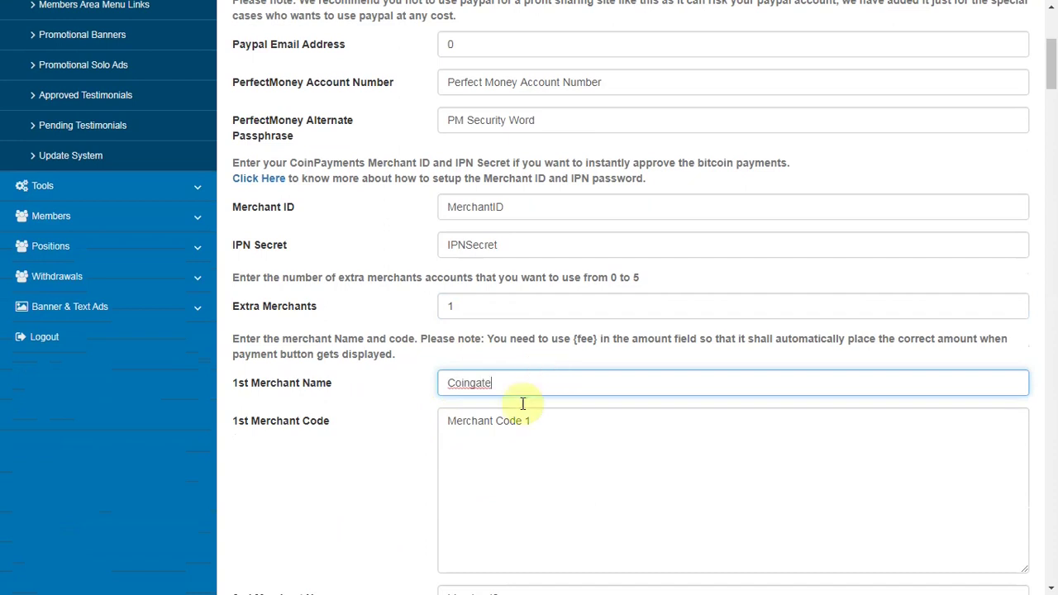
pyautogui.click(446, 418)
pyautogui.write('<form action="https://urltosubmit" method="POST"> \t\t<input type="hidden" name="currency" value="USD"> \t\t<input type="hidden" name="title" value="Sitename Purchase"> \t\t<input type="hidden" name="desc" value="Membership for User:{username}"> \t\t<input type="hidden" name="amount" value="{amount}"> \t\t<input type="hidden" name="custom" value="{id}"> \t\t<input type="submit" class="btn btn-info" name="" value="Pay with Coingate"> \t\t</form>')
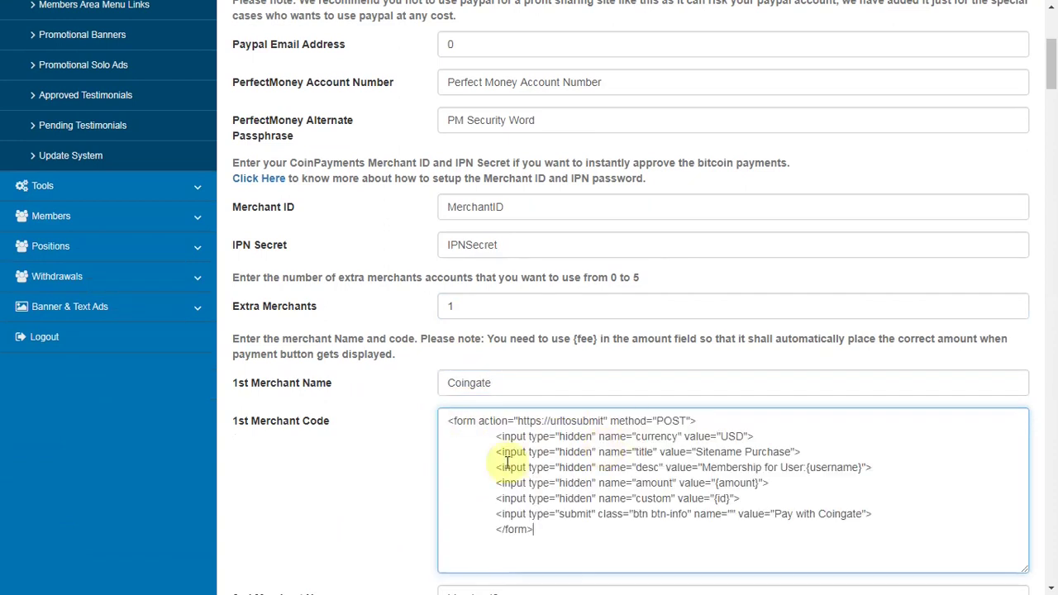
# Step: Turn on the maximum profit limit per share by setting it to Yes
pyautogui.scroll(-5, 349, 491)
pyautogui.scroll(-7, 350, 495)
pyautogui.scroll(-3, 349, 491)
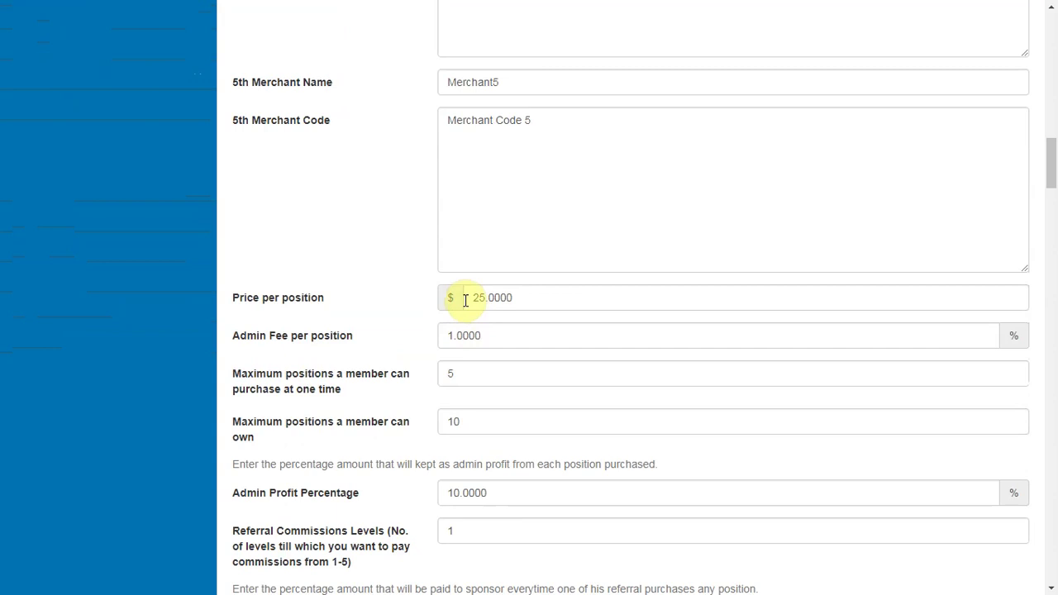
pyautogui.scroll(-2, 370, 384)
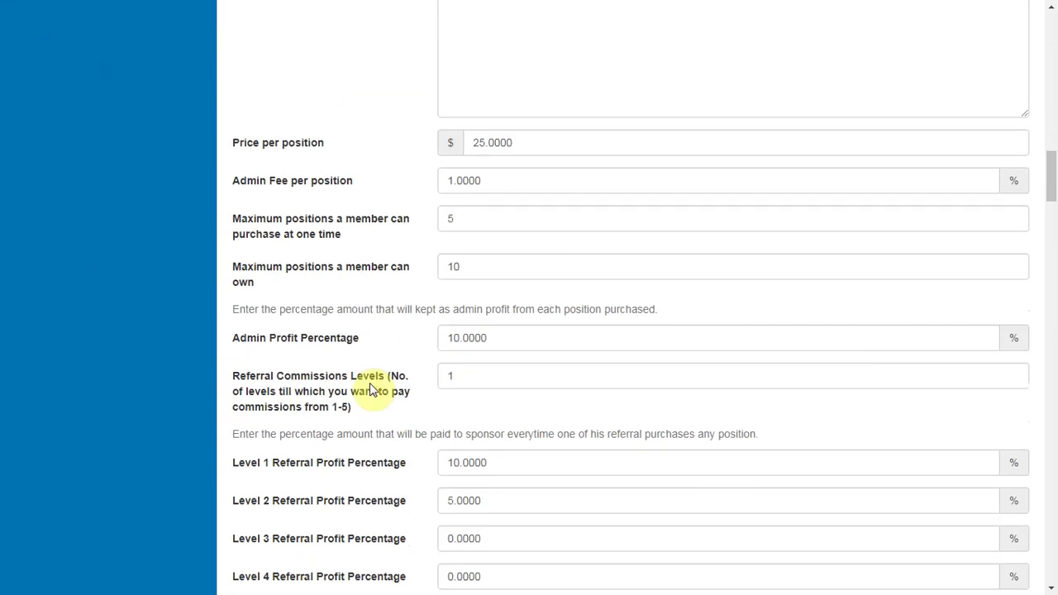
pyautogui.scroll(-1, 370, 385)
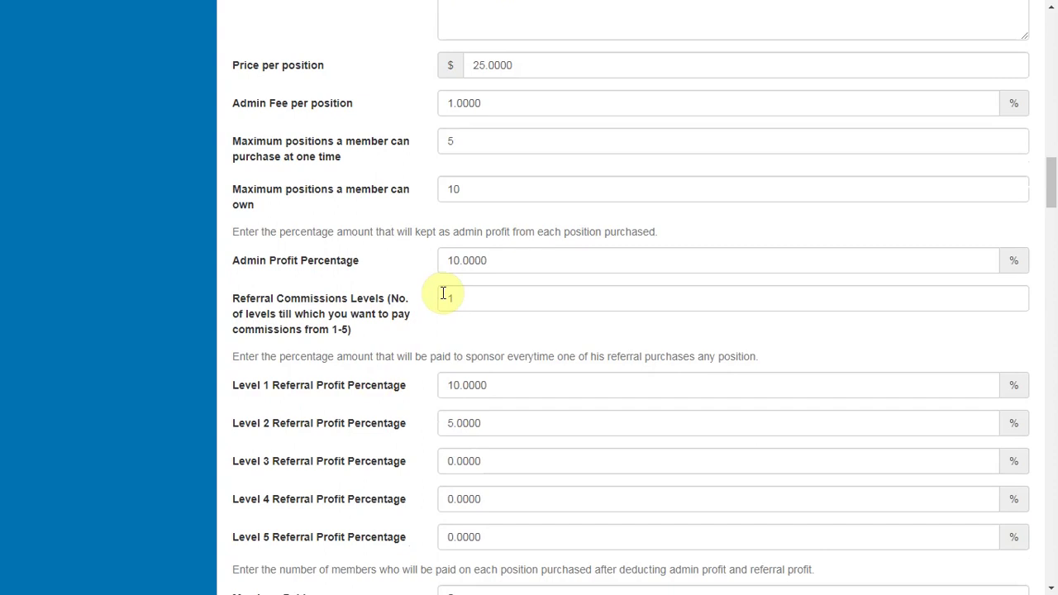
pyautogui.scroll(-3, 414, 455)
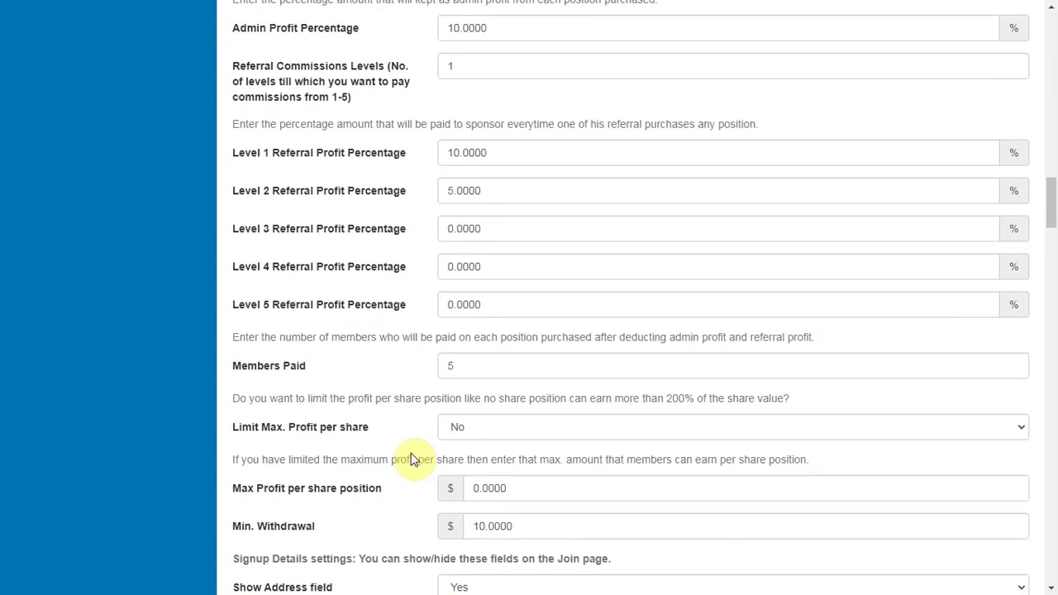
pyautogui.scroll(-1, 415, 457)
pyautogui.click(473, 349)
pyautogui.click(466, 383)
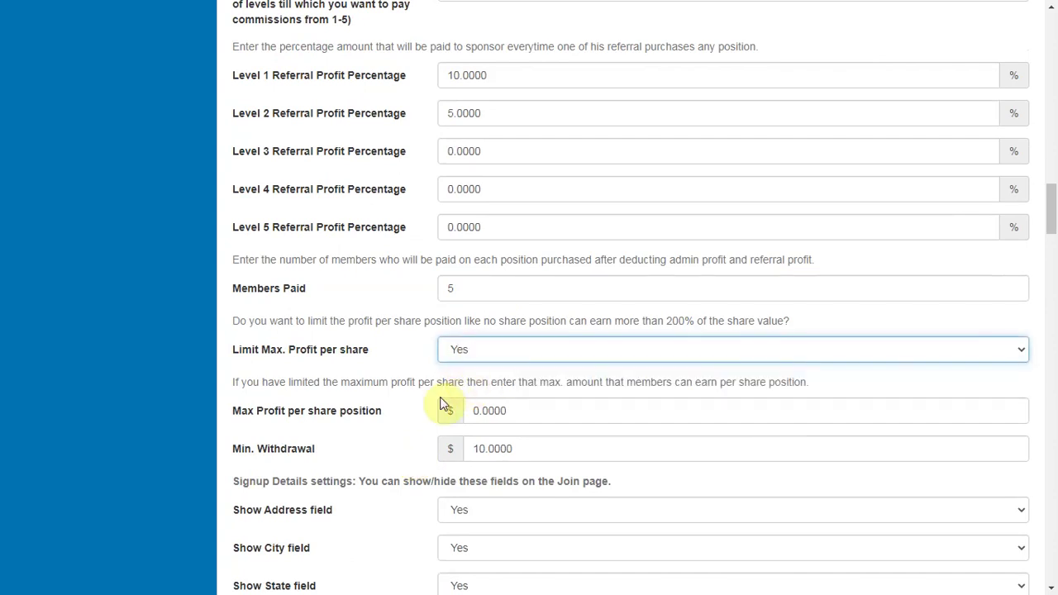
# Step: Choose Yes for requiring email confirmation and No for sending the referral notification email
pyautogui.scroll(-1, 442, 404)
pyautogui.scroll(-1, 443, 402)
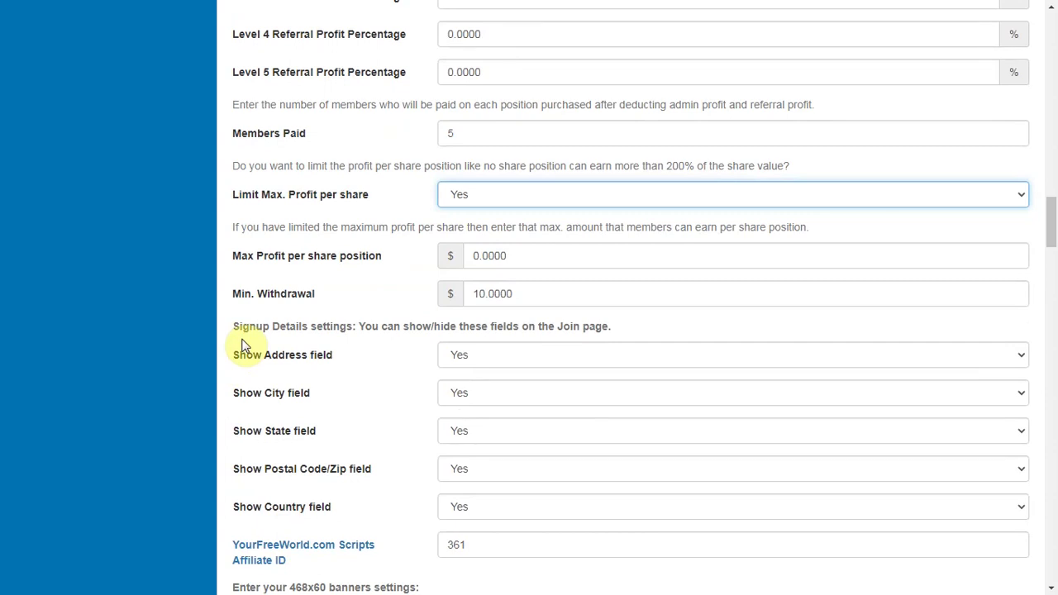
pyautogui.scroll(-4, 441, 348)
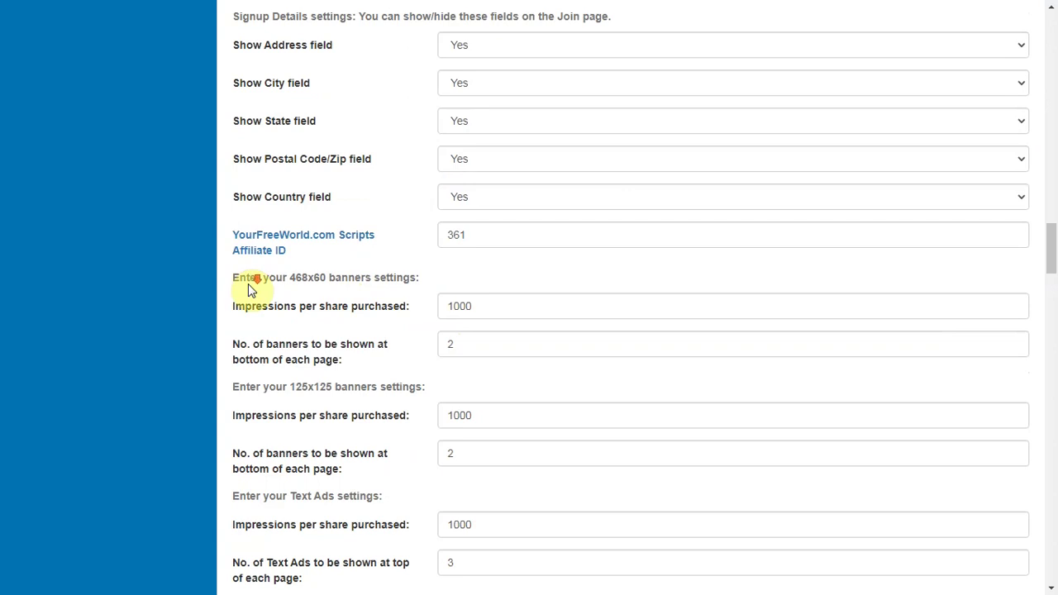
pyautogui.scroll(-3, 248, 283)
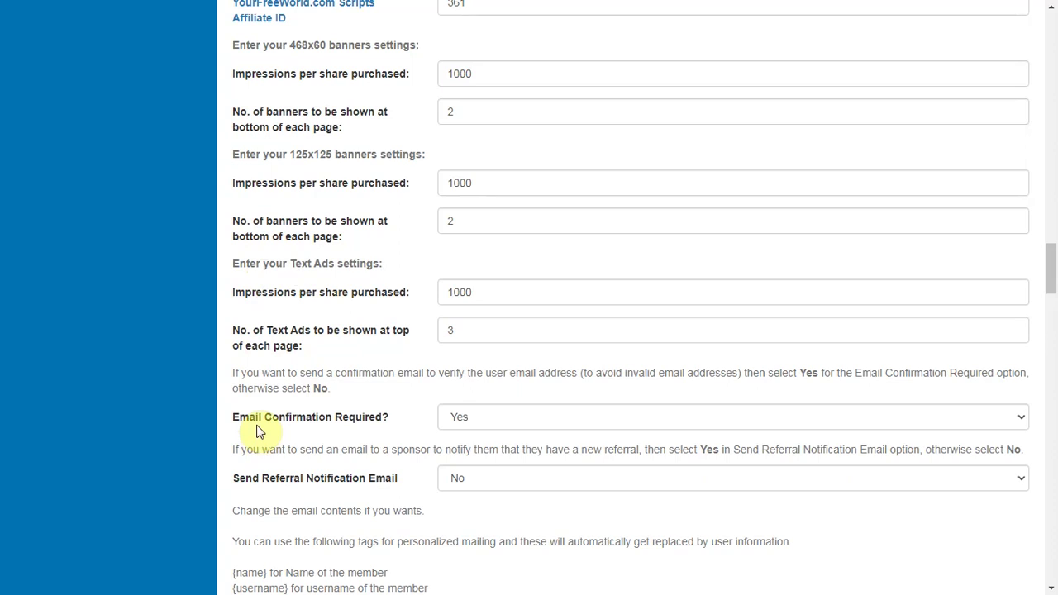
pyautogui.click(461, 418)
pyautogui.click(461, 451)
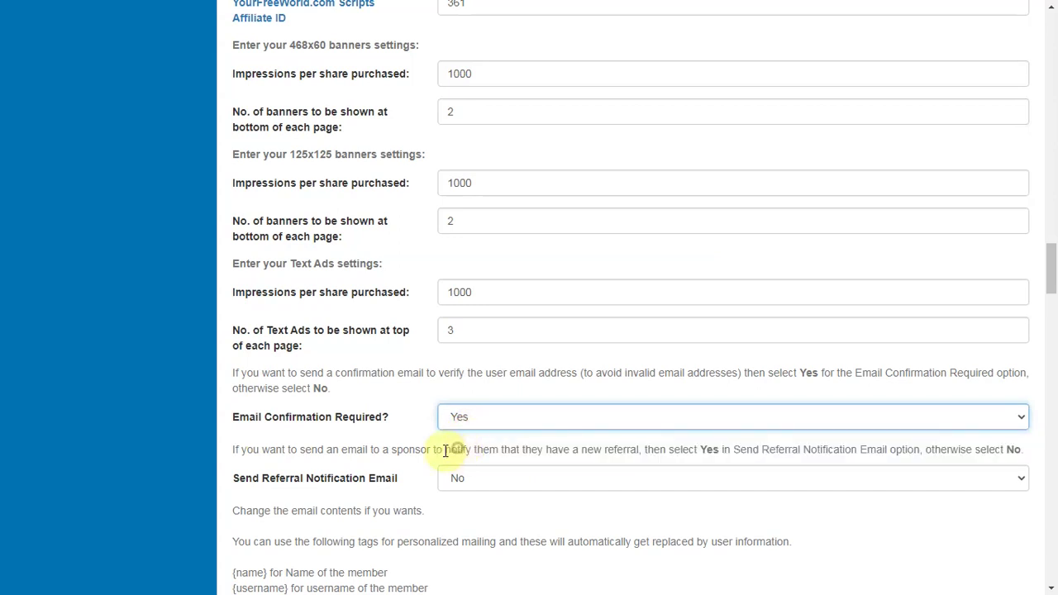
pyautogui.click(356, 481)
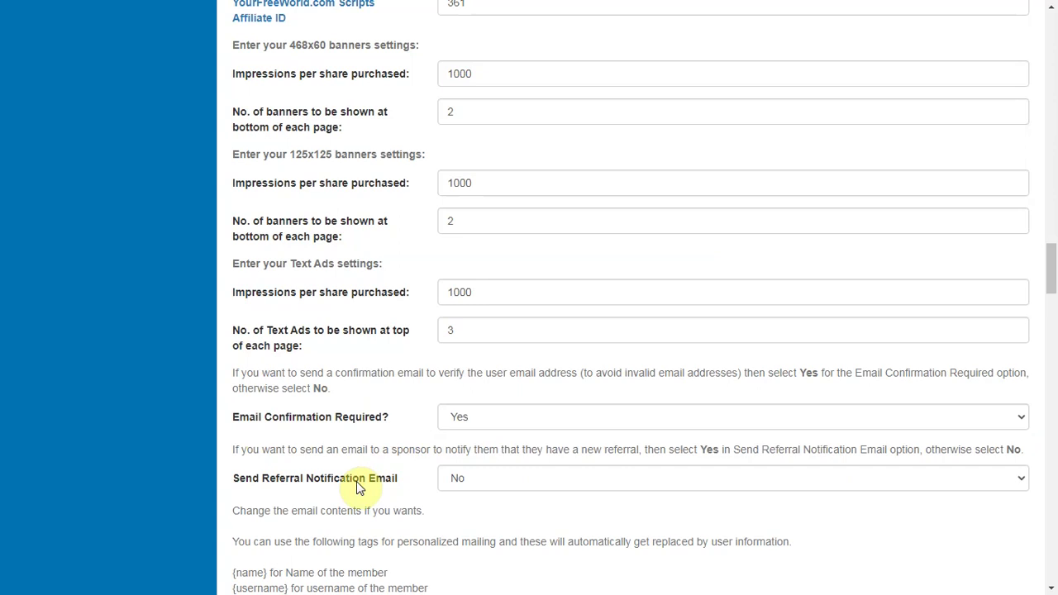
pyautogui.click(484, 481)
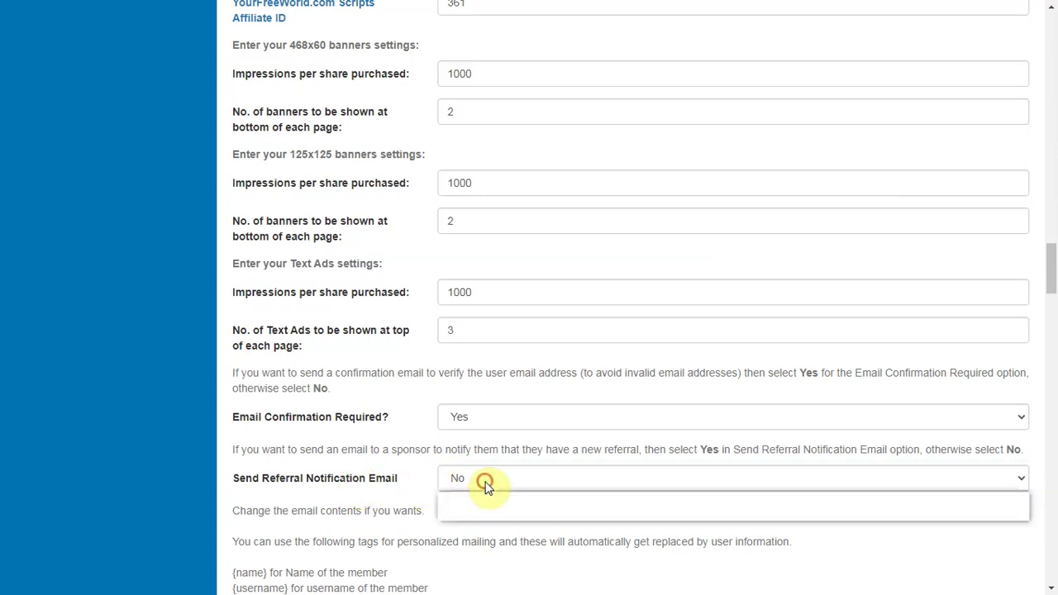
pyautogui.click(478, 499)
# Step: Review the email templates and choose PHP Mailer as the mailer type
pyautogui.scroll(-5, 477, 567)
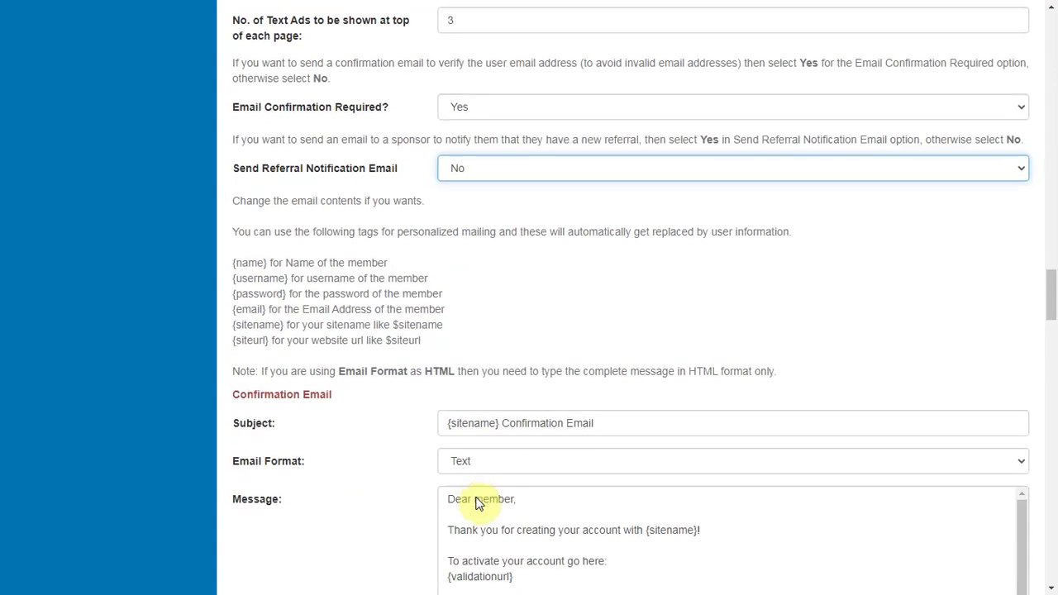
pyautogui.scroll(-5, 361, 447)
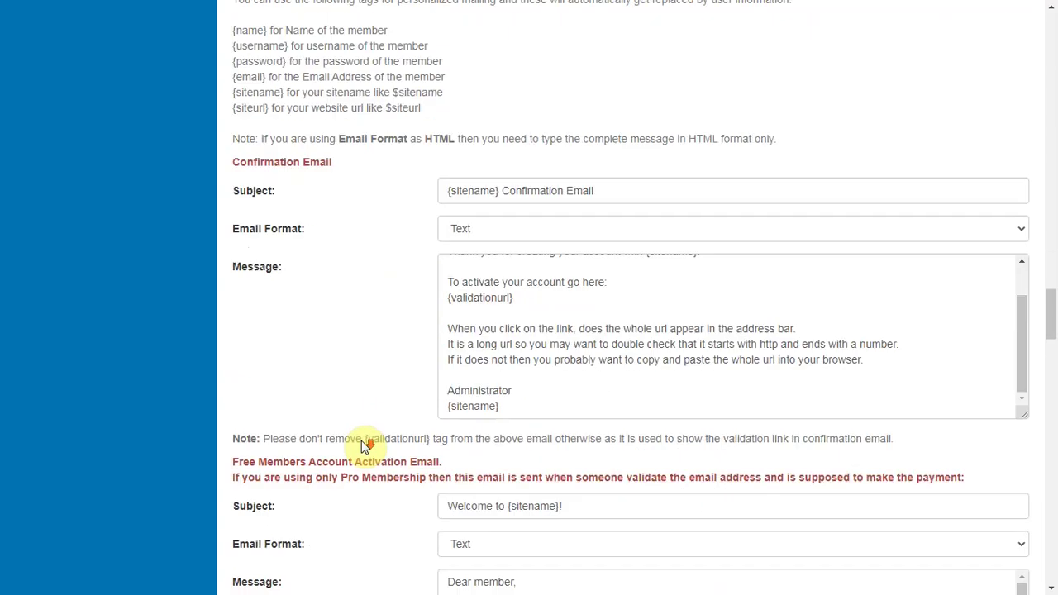
pyautogui.scroll(-10, 362, 446)
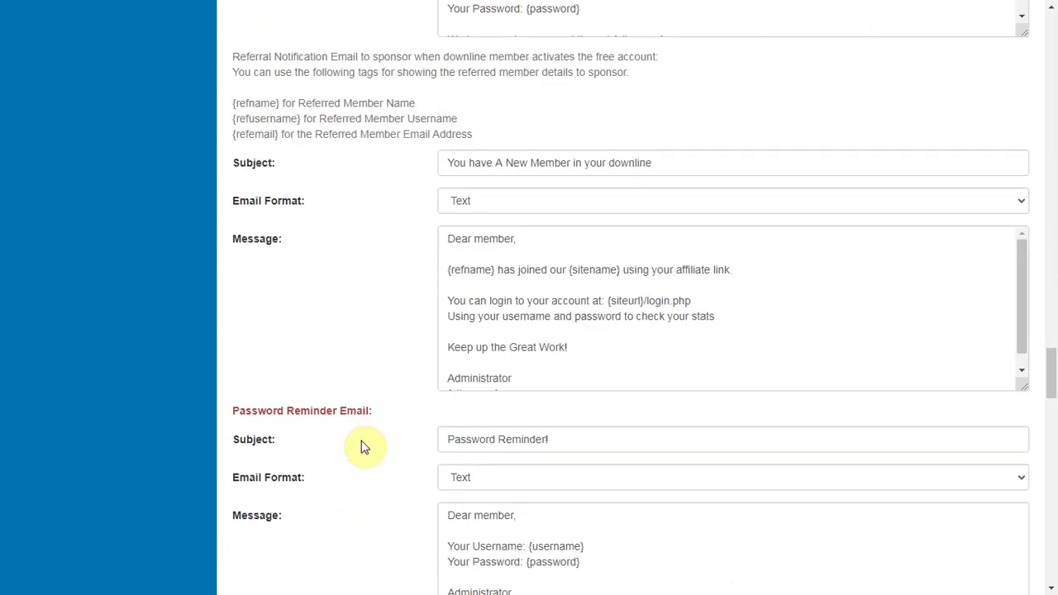
pyautogui.scroll(-10, 367, 447)
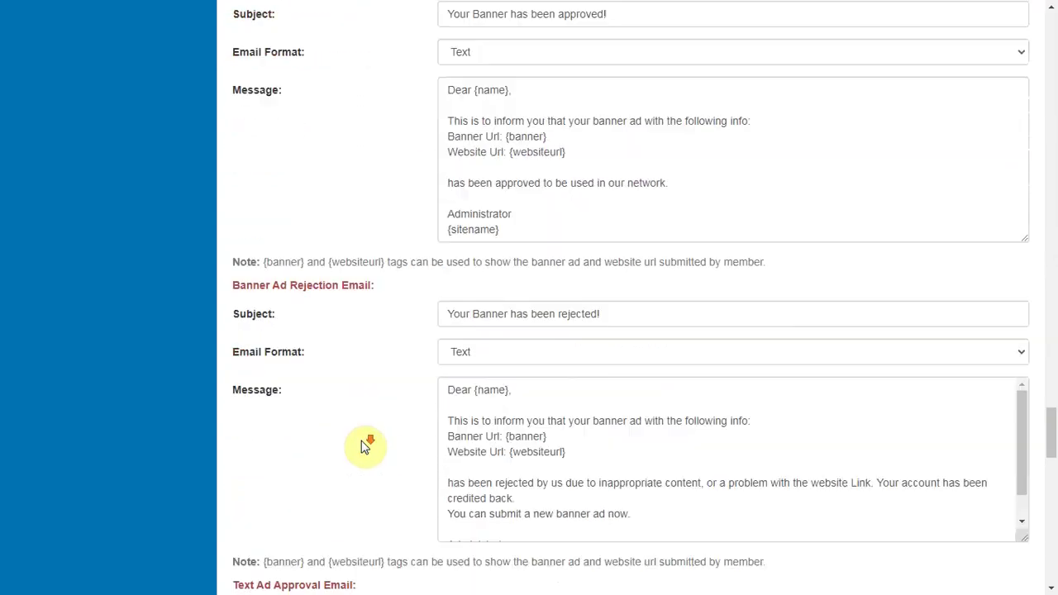
pyautogui.scroll(-10, 366, 446)
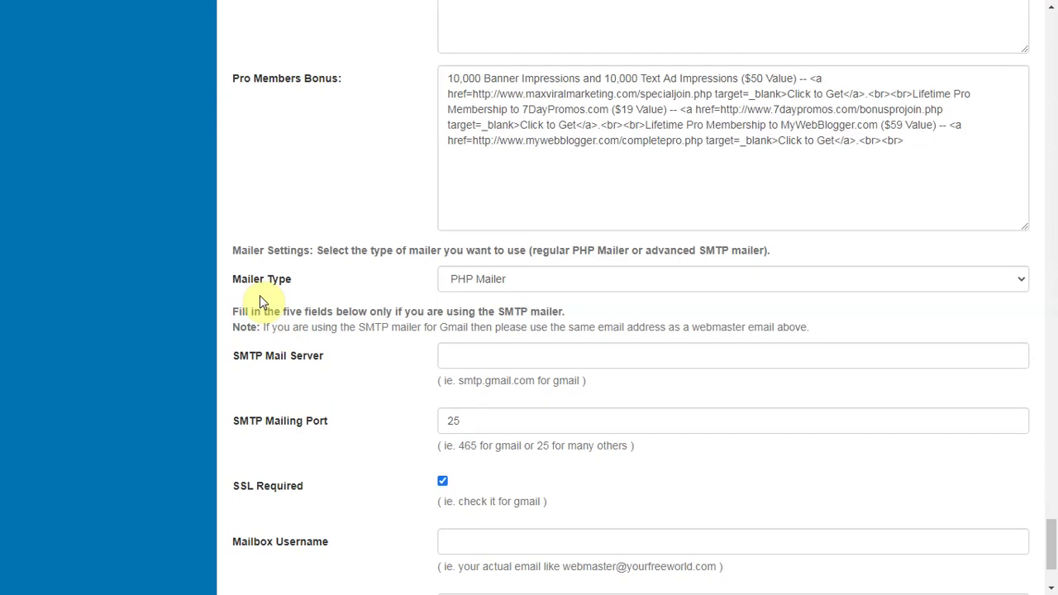
pyautogui.click(451, 279)
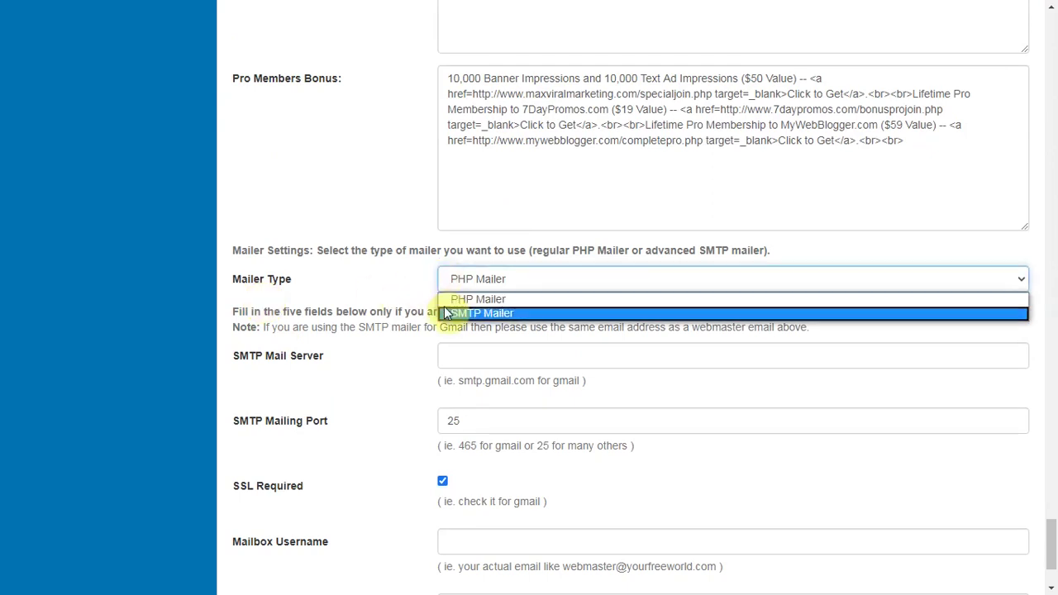
pyautogui.click(446, 301)
# Step: Set maintenance mode to Off and save the updated admin settings
pyautogui.scroll(-2, 389, 383)
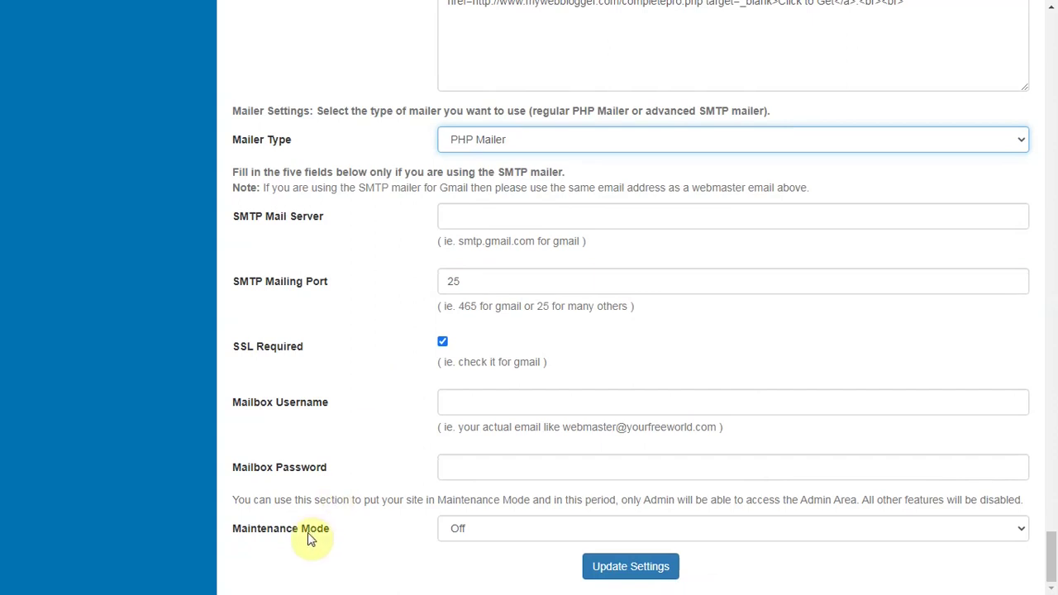
pyautogui.click(532, 533)
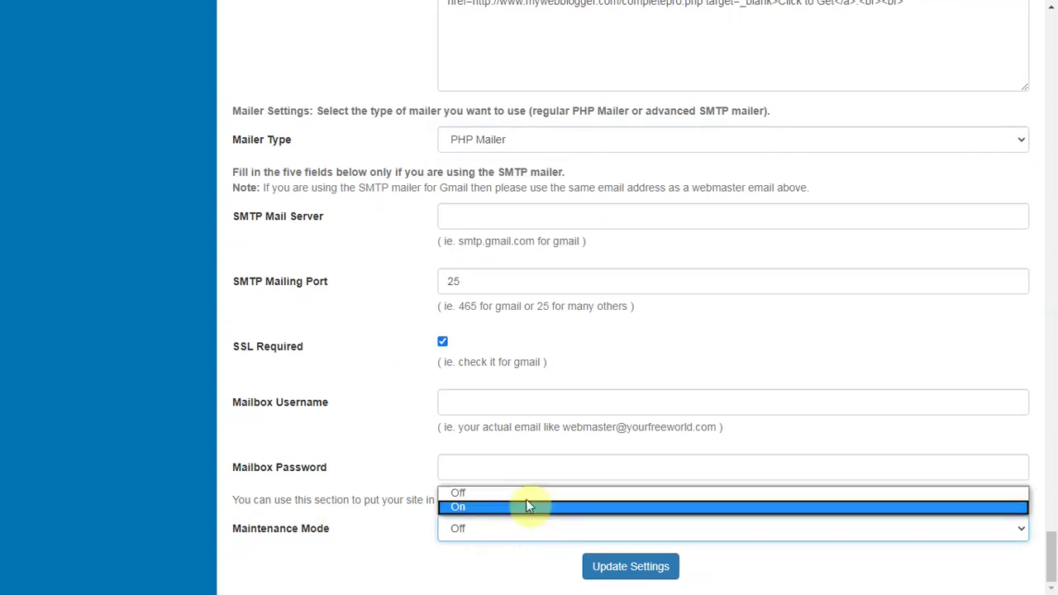
pyautogui.click(528, 493)
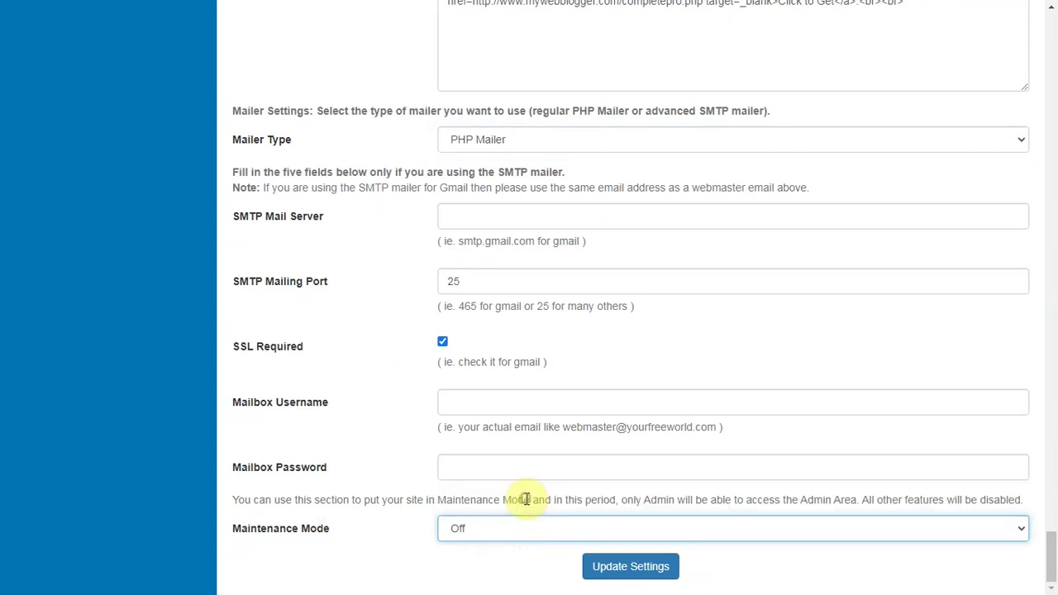
pyautogui.click(601, 573)
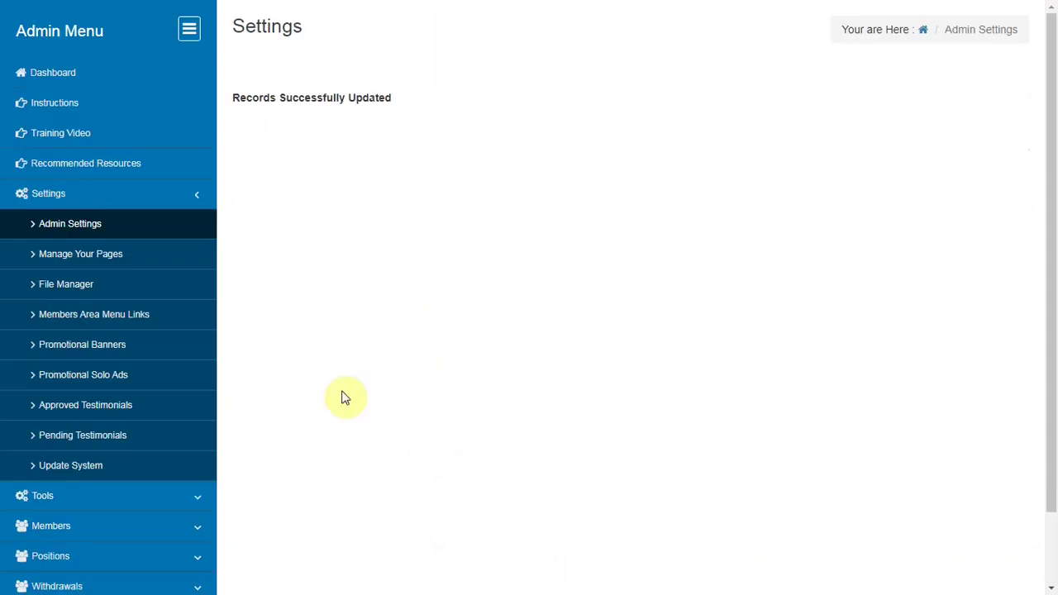
# Step: Open the page management section and choose Home Page as the page for editing
pyautogui.click(104, 254)
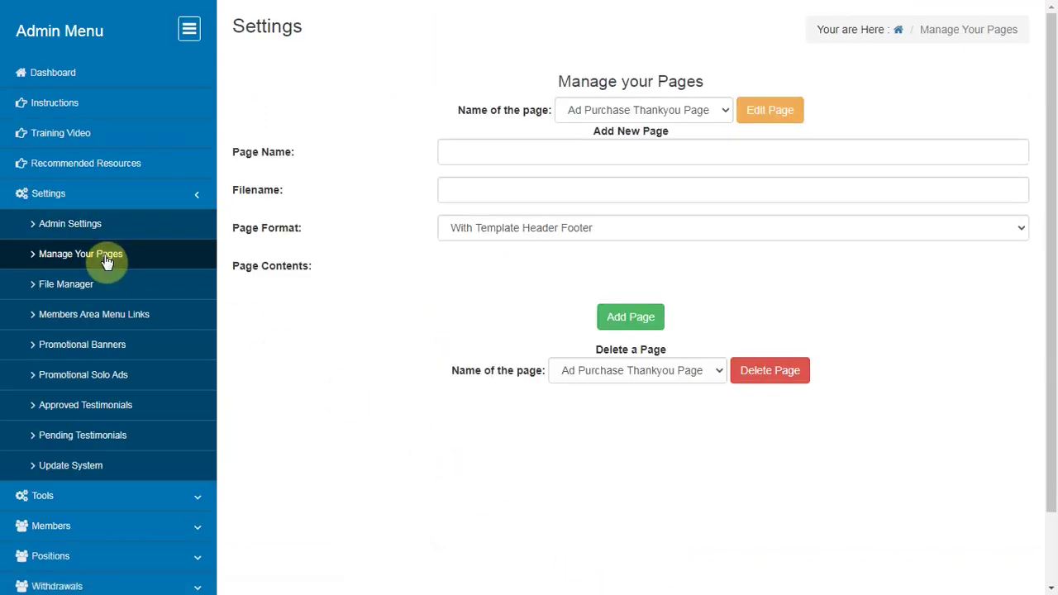
pyautogui.click(731, 110)
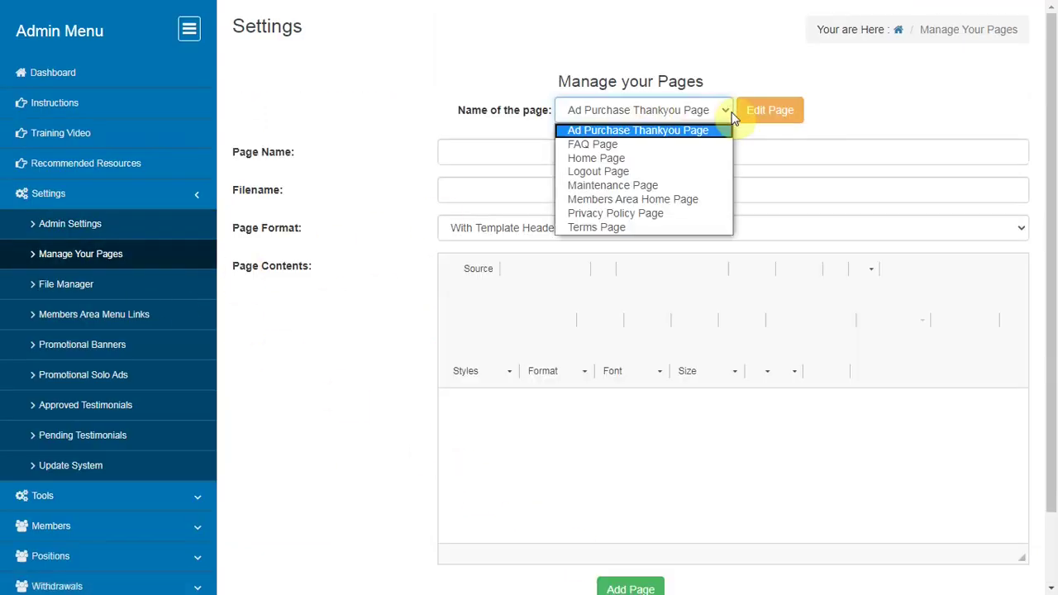
pyautogui.click(595, 159)
# Step: Add a new page named "How it works" with the filename howitworks.php
pyautogui.click(504, 147)
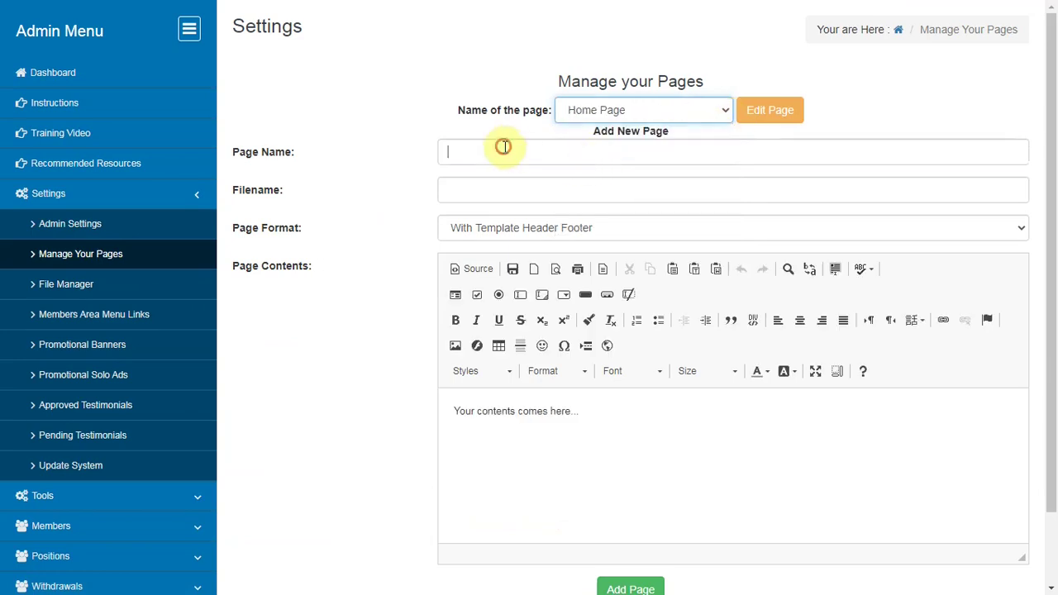
pyautogui.write('H')
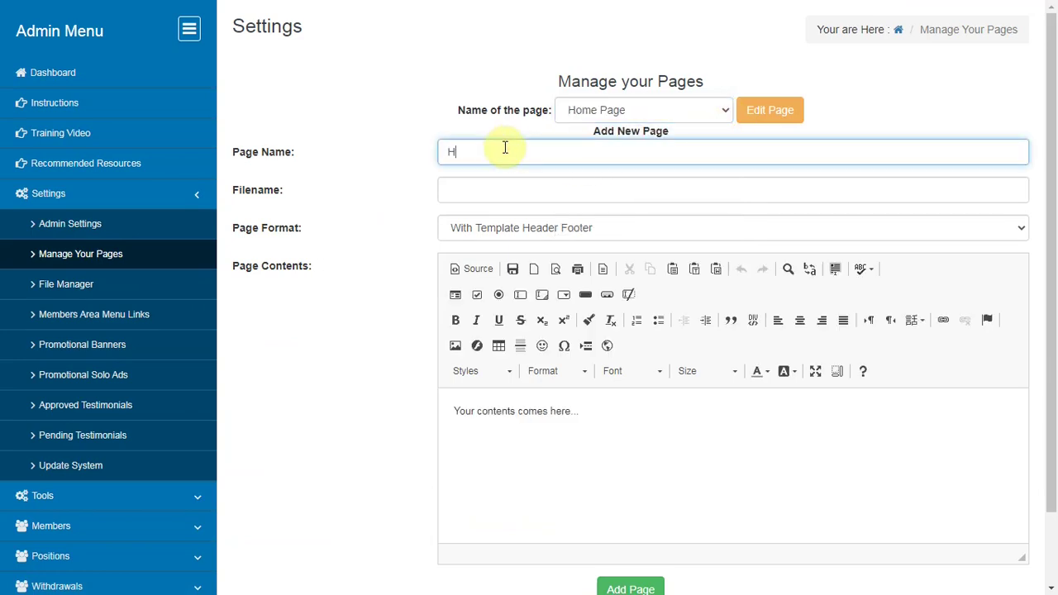
pyautogui.write('ow it works')
pyautogui.click(481, 183)
pyautogui.write('howitworks.php')
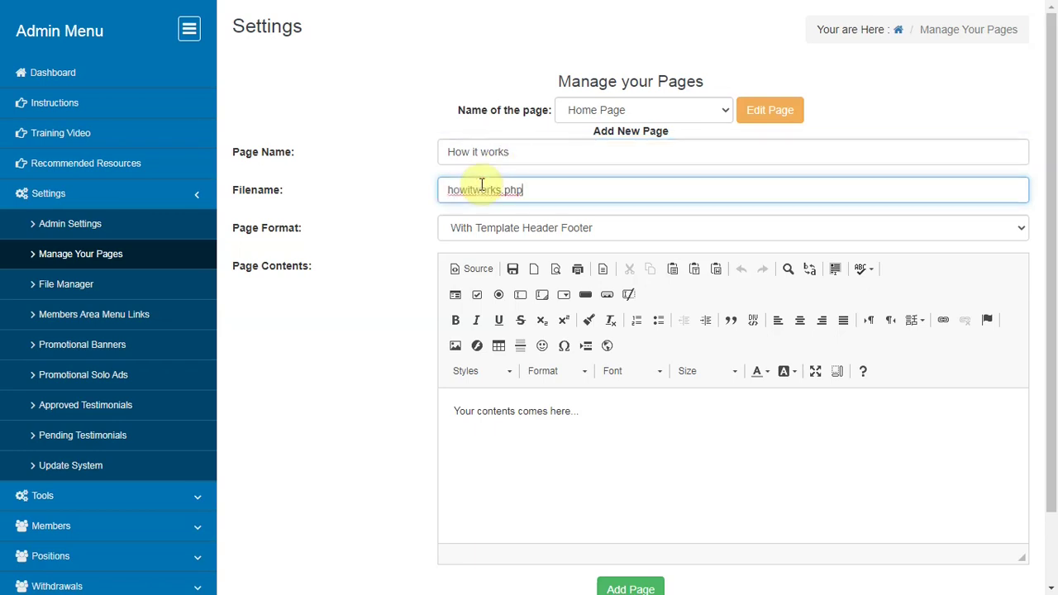
pyautogui.scroll(-1, 561, 272)
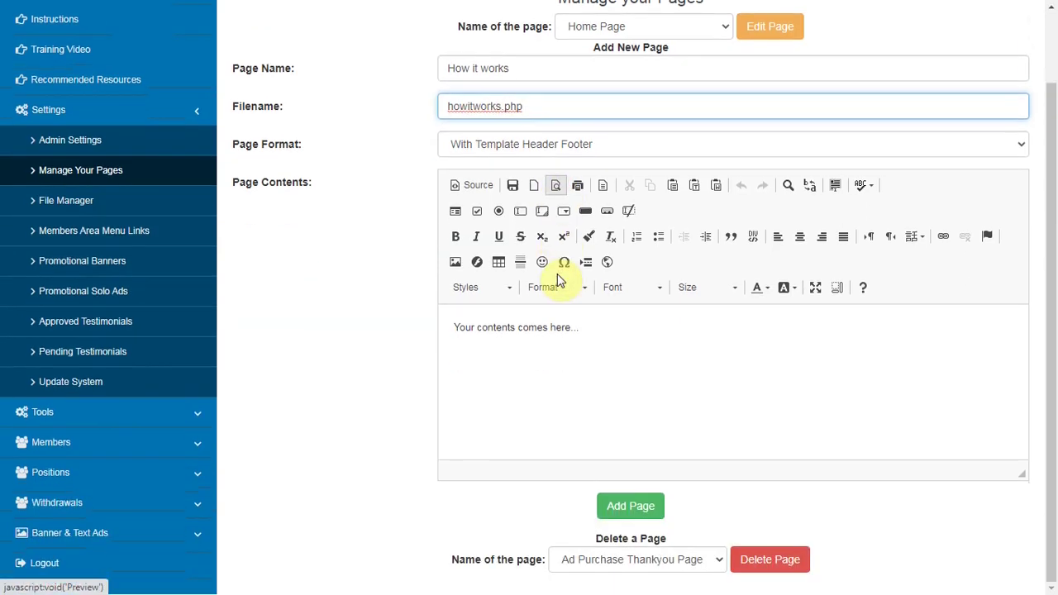
pyautogui.click(622, 511)
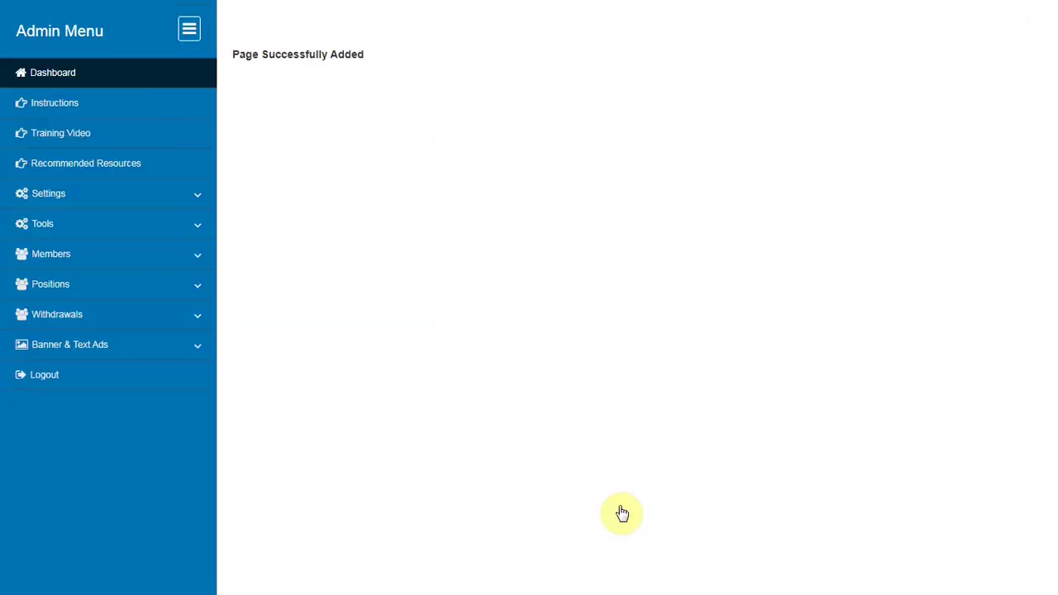
# Step: Review the file manager, members area menu links, and the promotional banner and solo ad settings pages
pyautogui.click(135, 196)
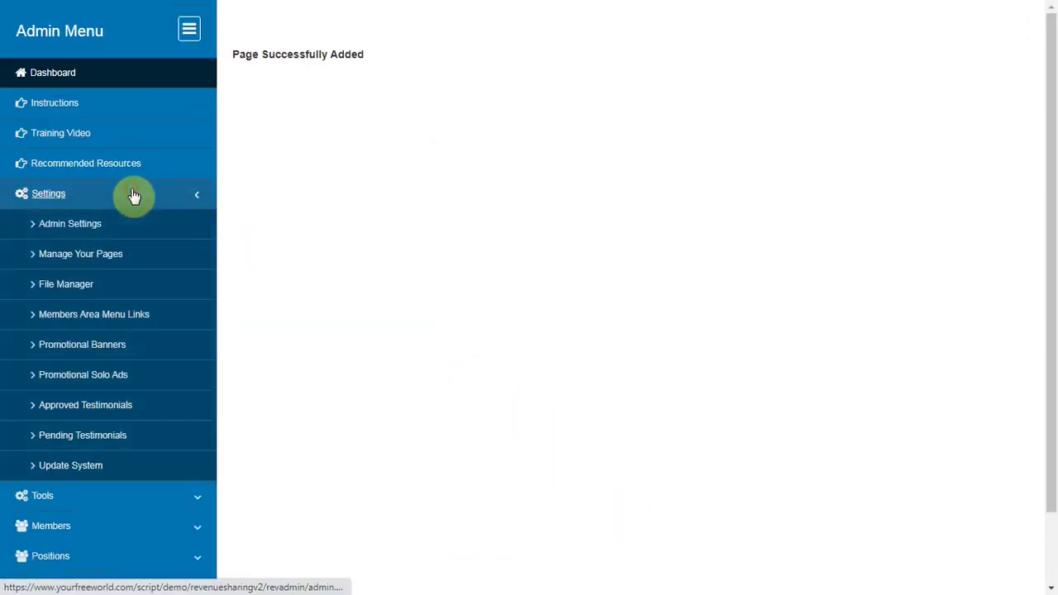
pyautogui.click(68, 284)
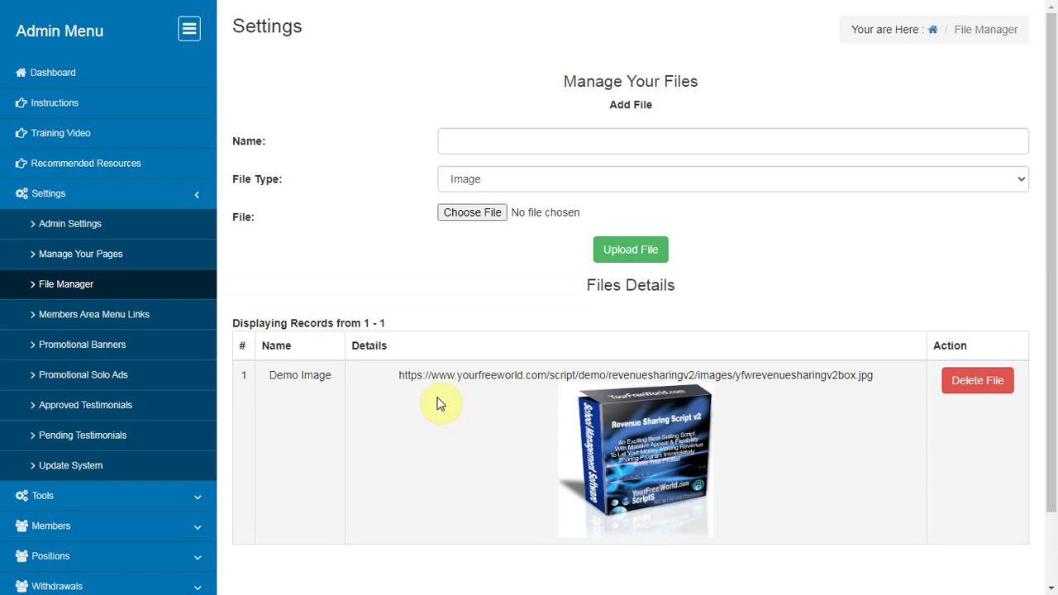
pyautogui.click(116, 315)
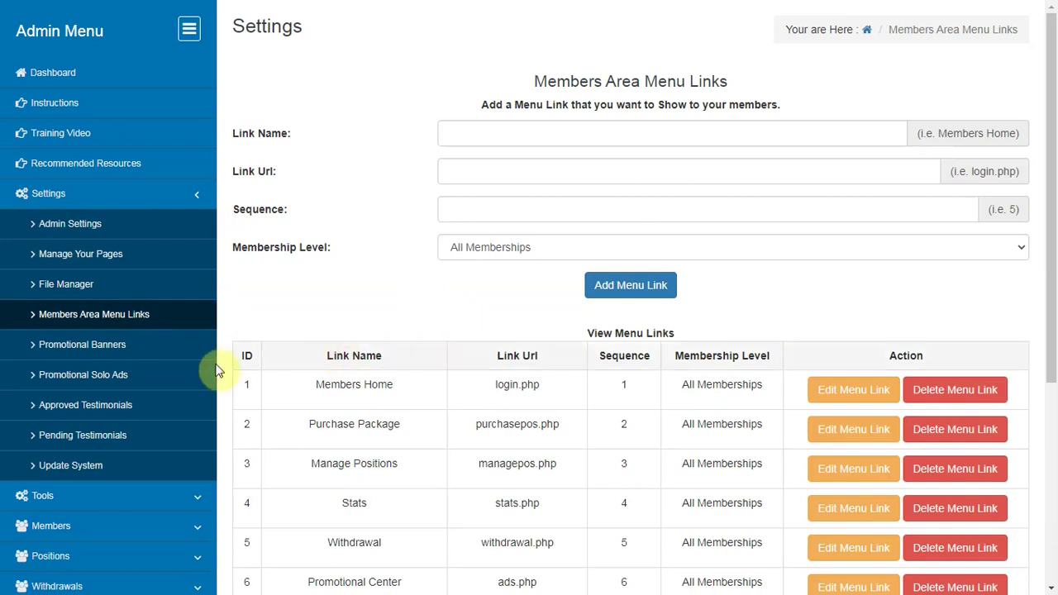
pyautogui.click(87, 346)
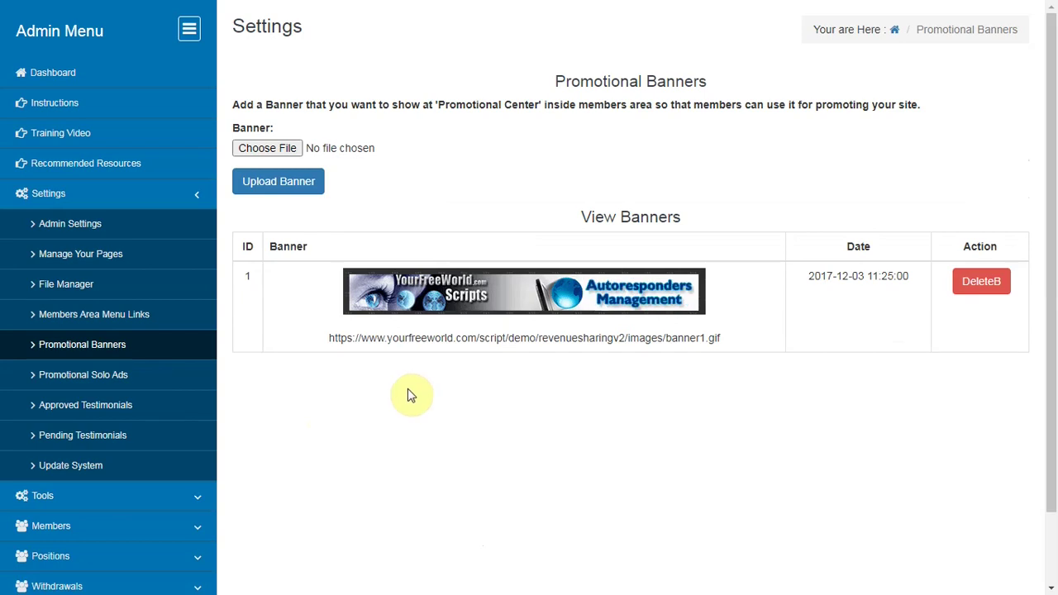
pyautogui.click(100, 377)
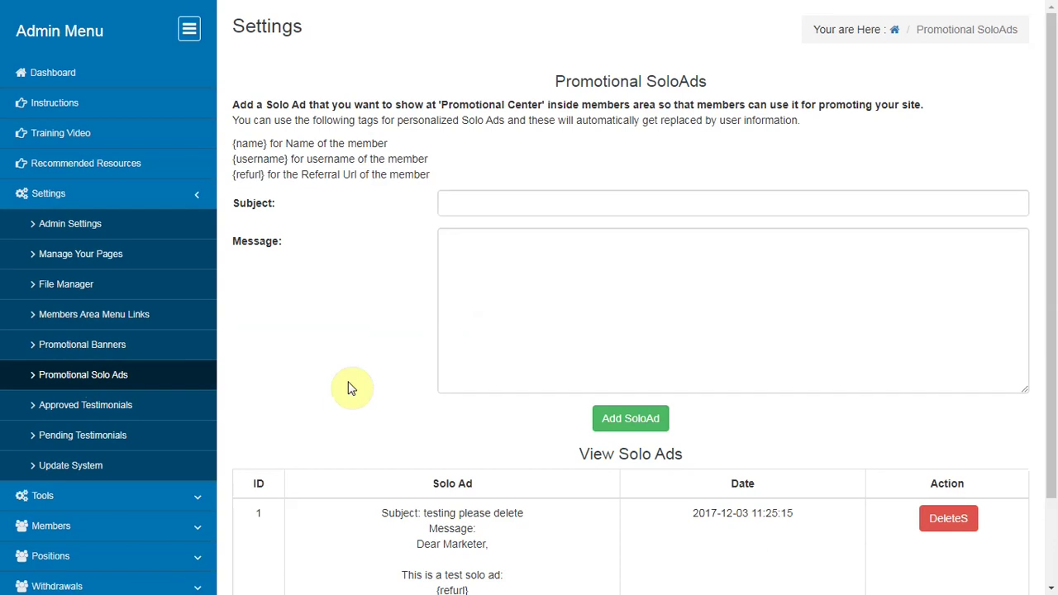
# Step: Check the approved and pending testimonials and the system update page
pyautogui.click(70, 410)
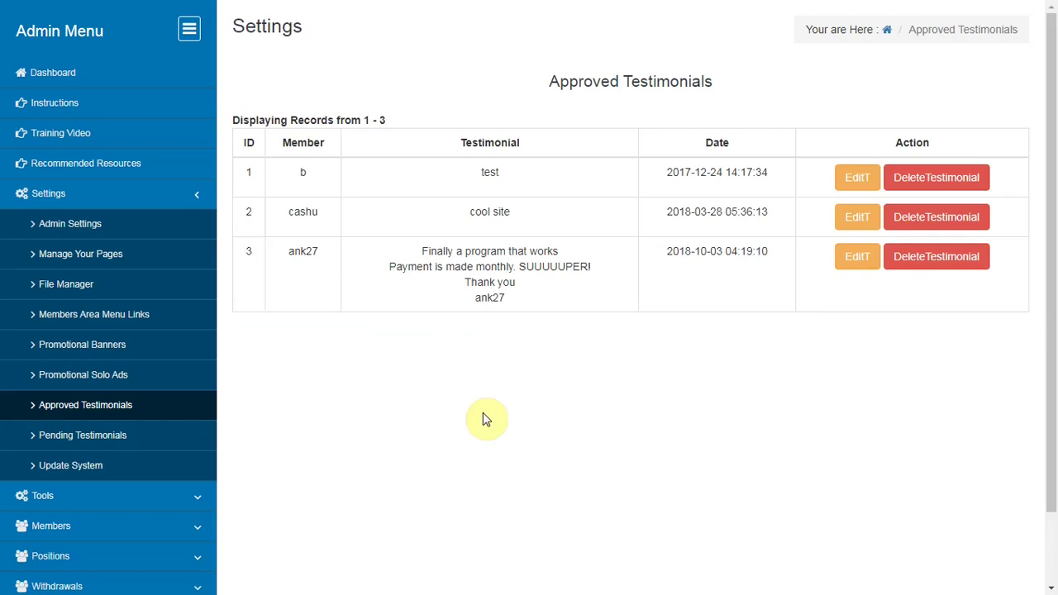
pyautogui.click(100, 436)
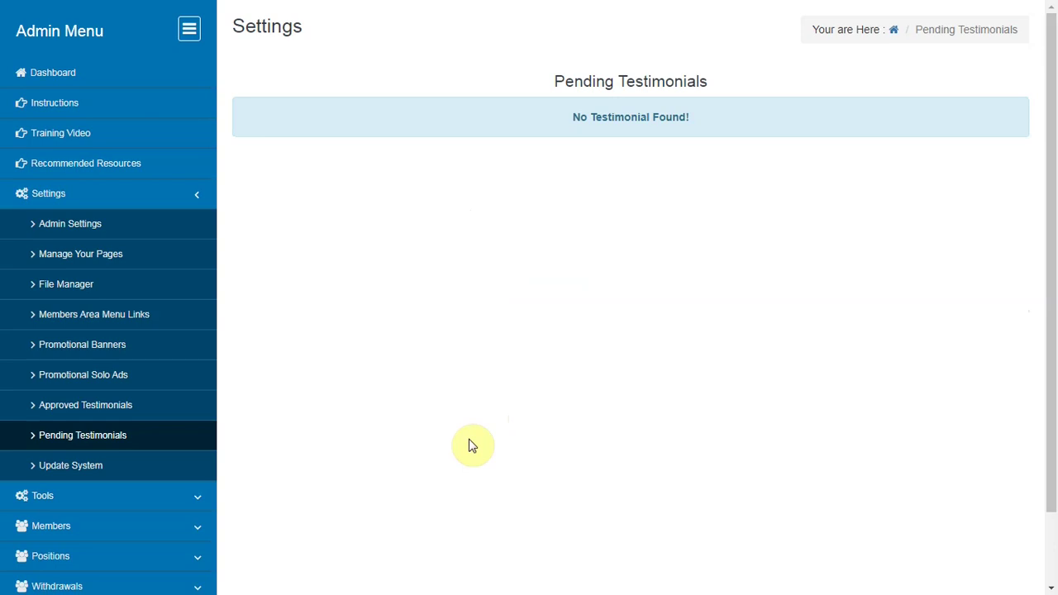
pyautogui.click(72, 468)
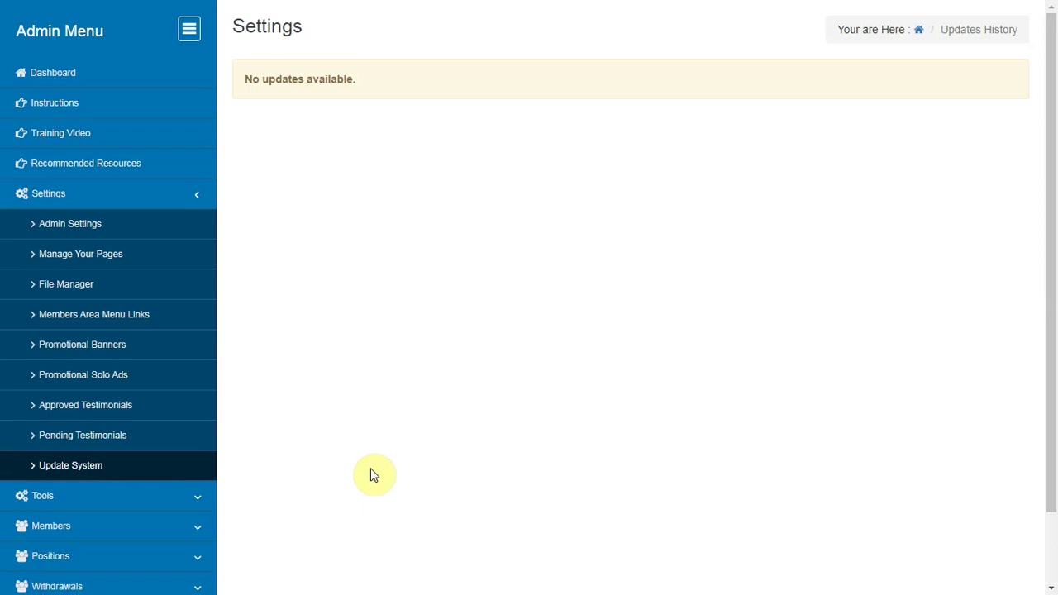
# Step: Review the setup instructions for each tool, from email validation and push notifications through surveys and list management to the mobile app
pyautogui.click(165, 506)
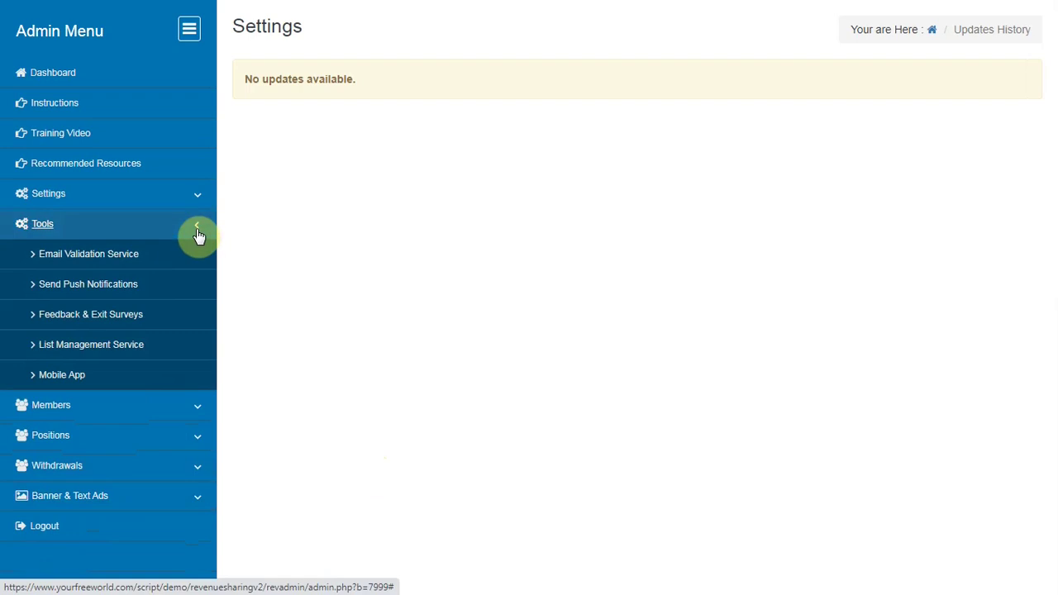
pyautogui.click(124, 255)
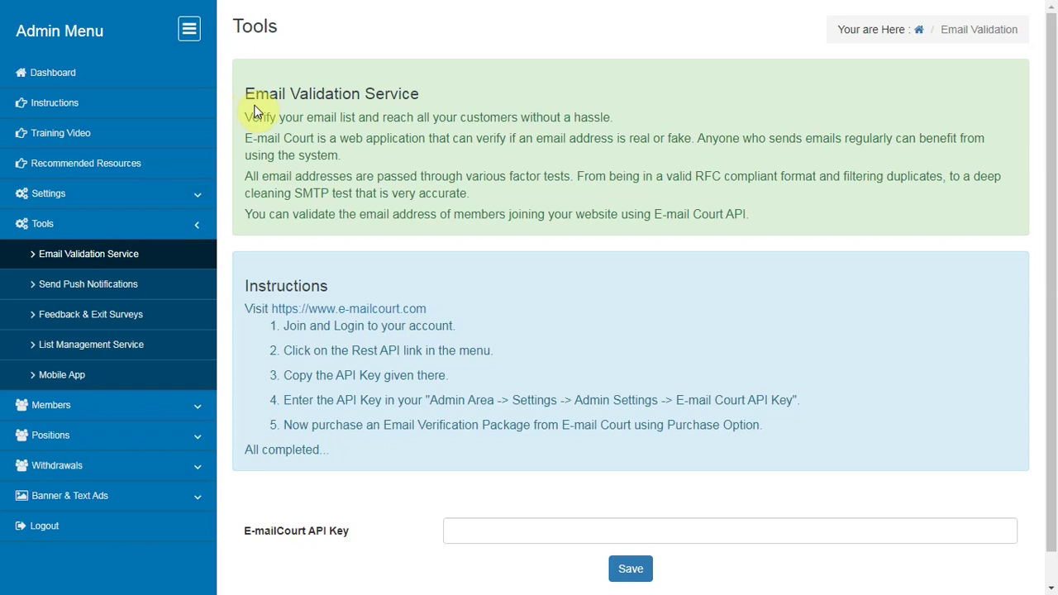
pyautogui.click(184, 285)
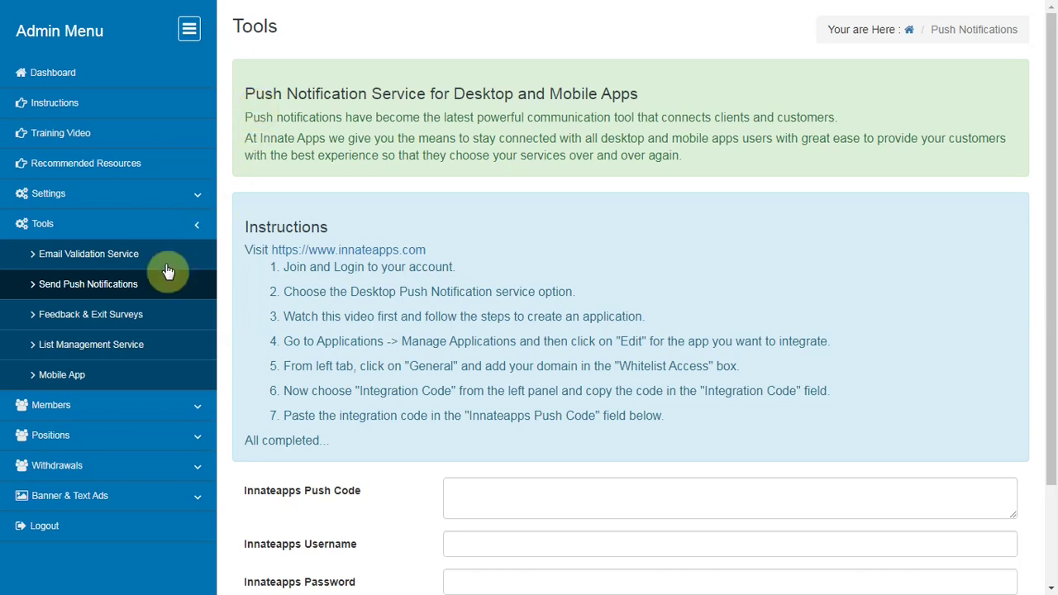
pyautogui.click(113, 314)
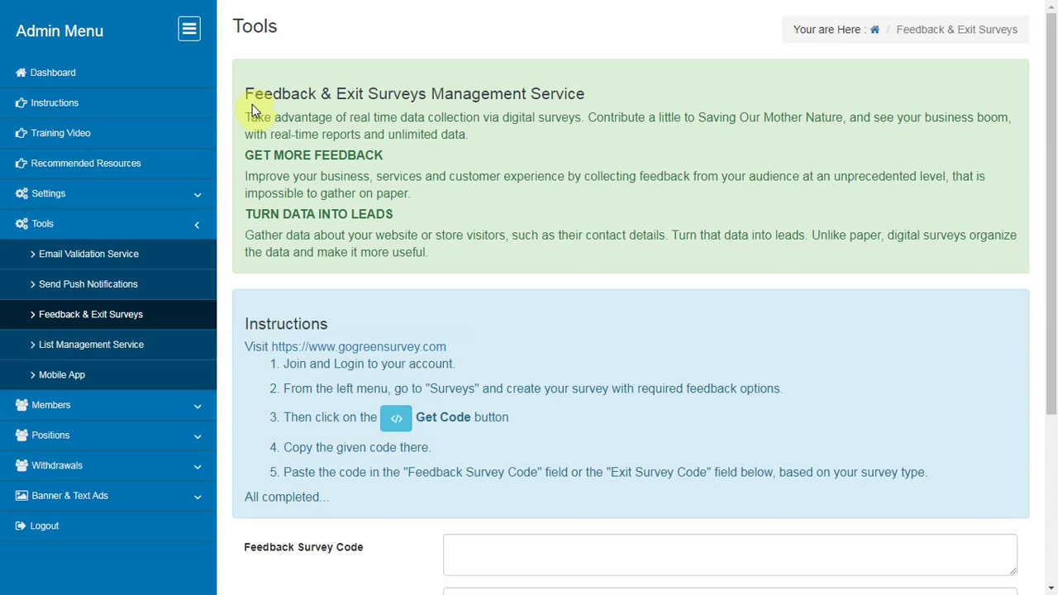
pyautogui.click(85, 344)
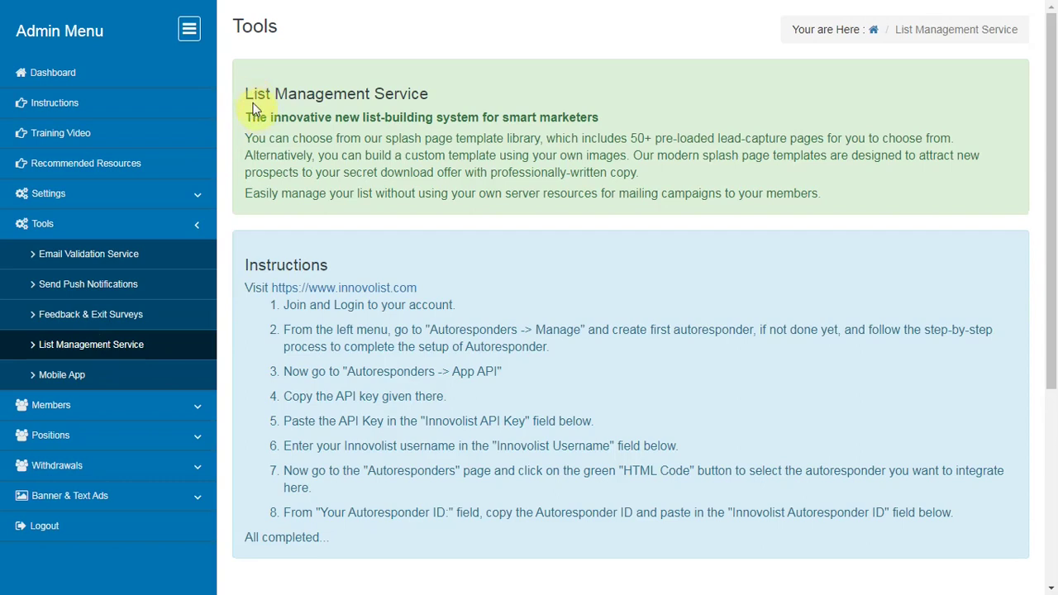
pyautogui.click(38, 379)
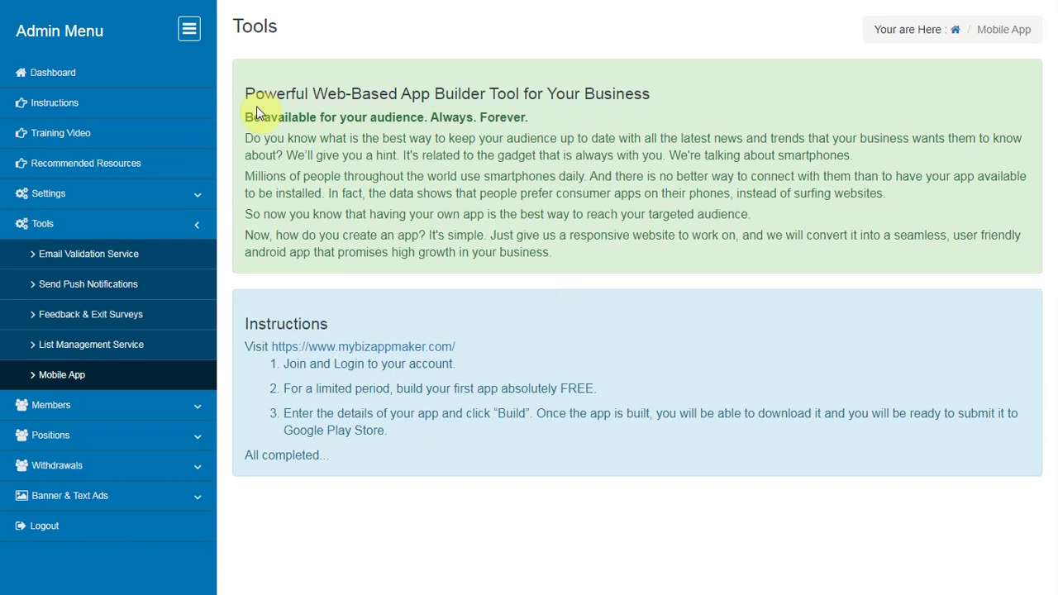
# Step: Examine the full members list and the separate free, pro and pending member lists
pyautogui.click(125, 405)
pyautogui.click(75, 283)
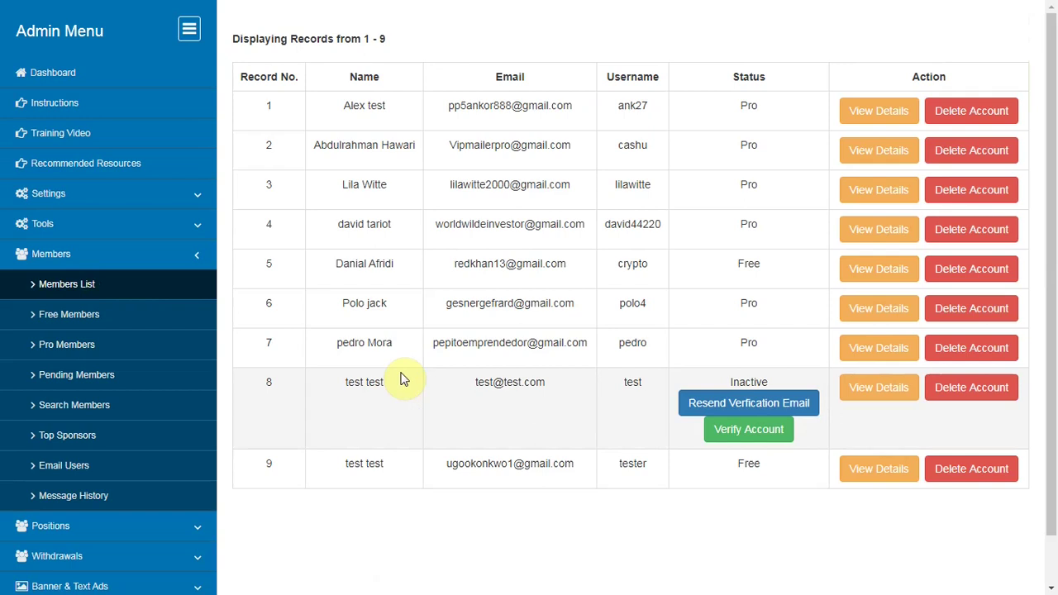
pyautogui.click(81, 314)
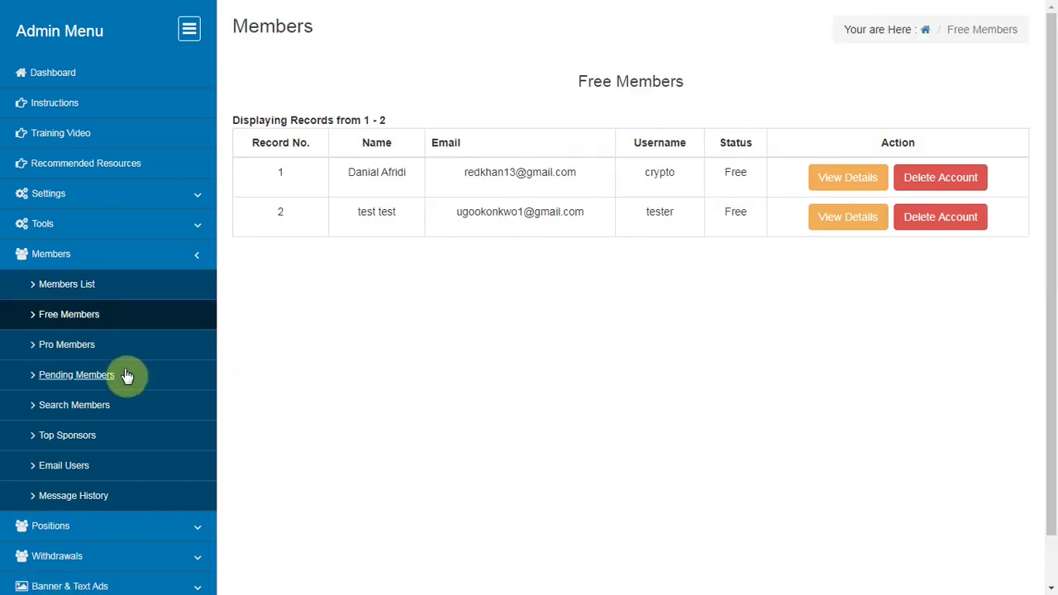
pyautogui.click(72, 344)
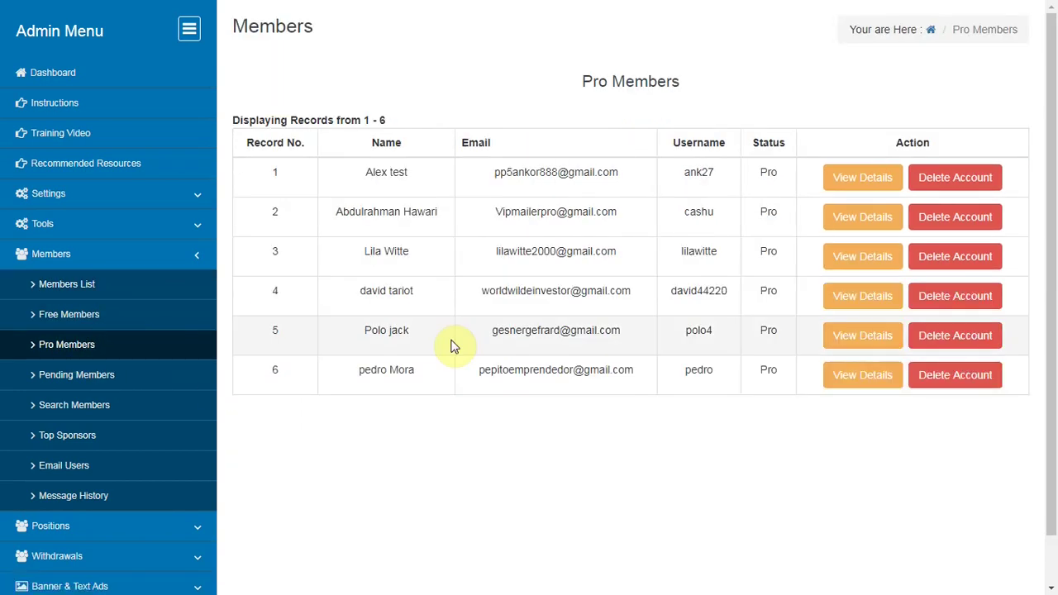
pyautogui.click(87, 379)
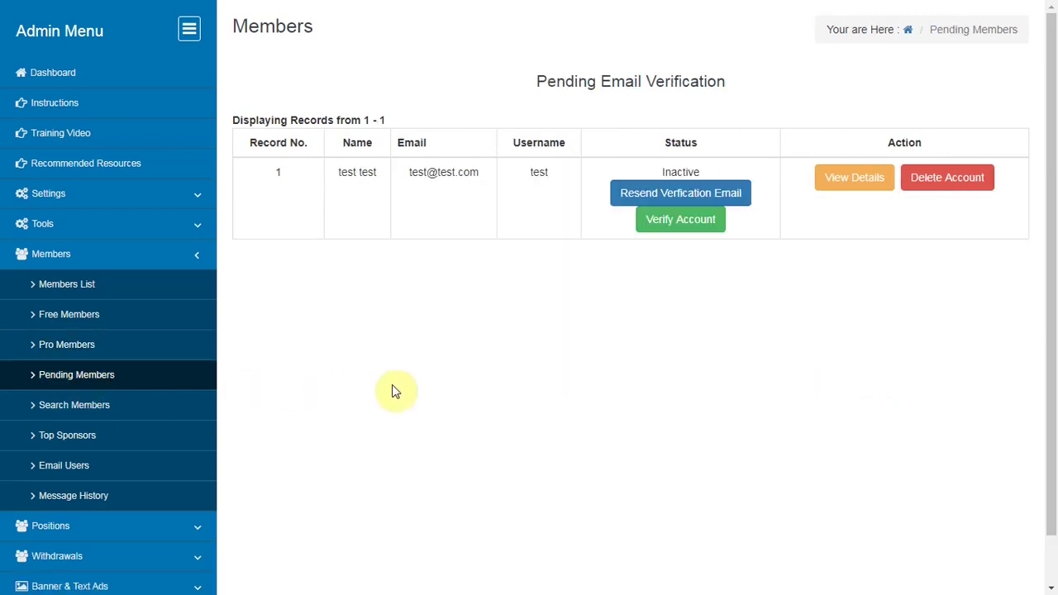
# Step: Look over the member search, top sponsors, user emailing form and message history pages
pyautogui.click(69, 406)
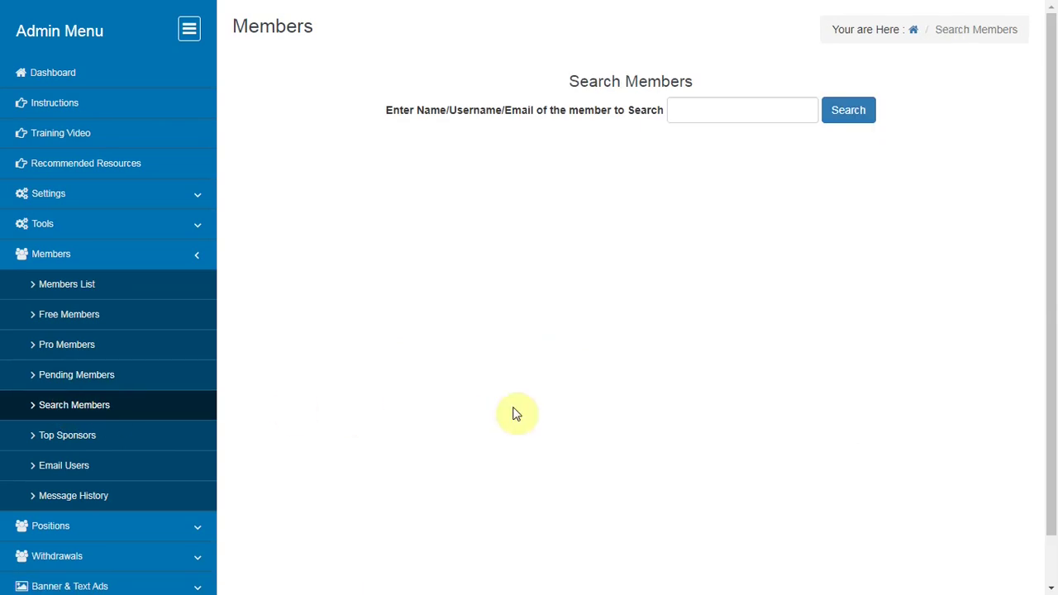
pyautogui.click(83, 442)
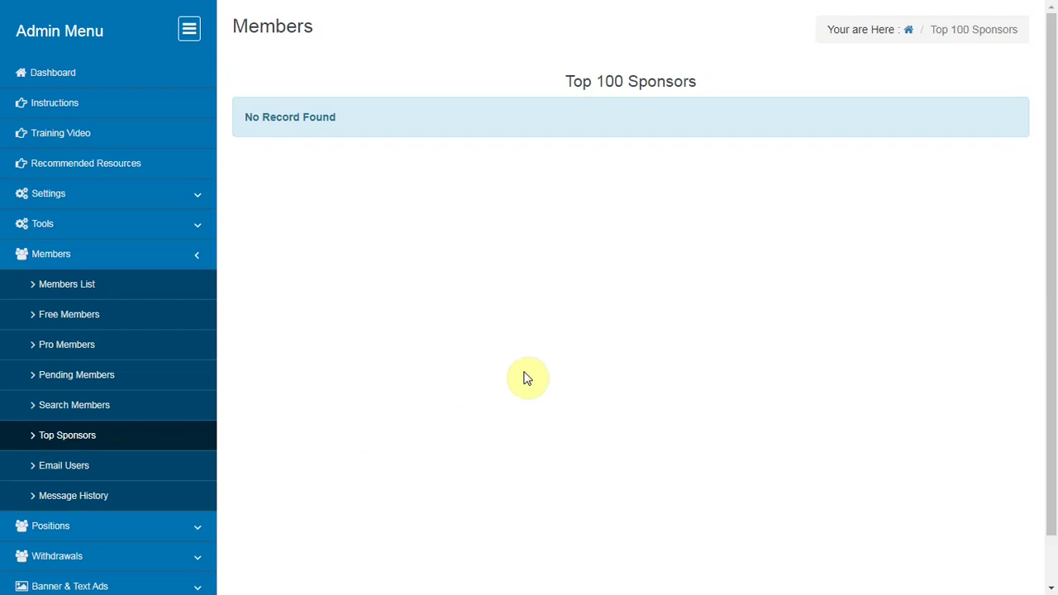
pyautogui.click(72, 463)
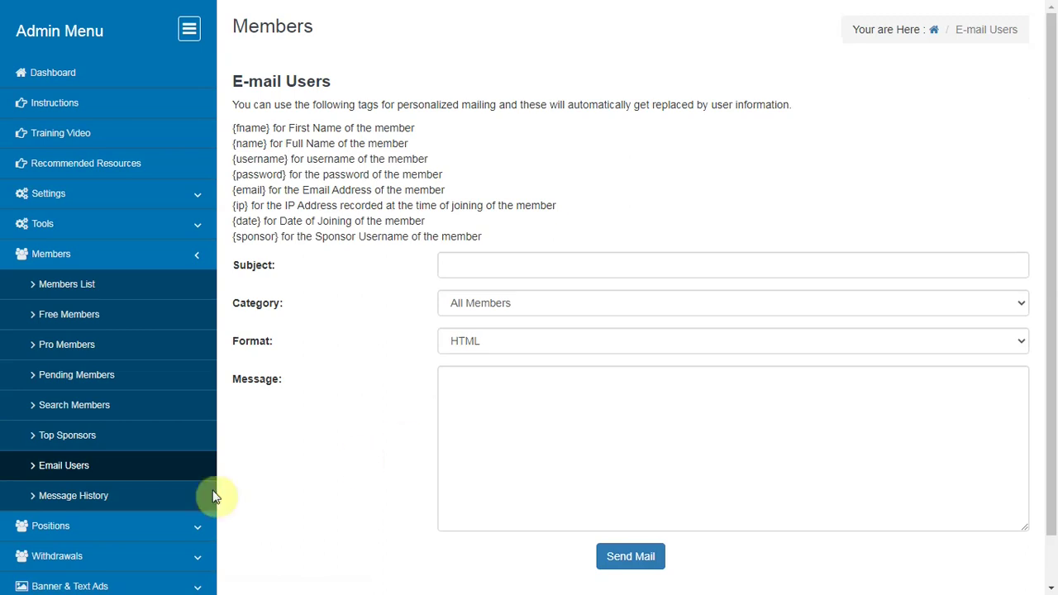
pyautogui.click(92, 497)
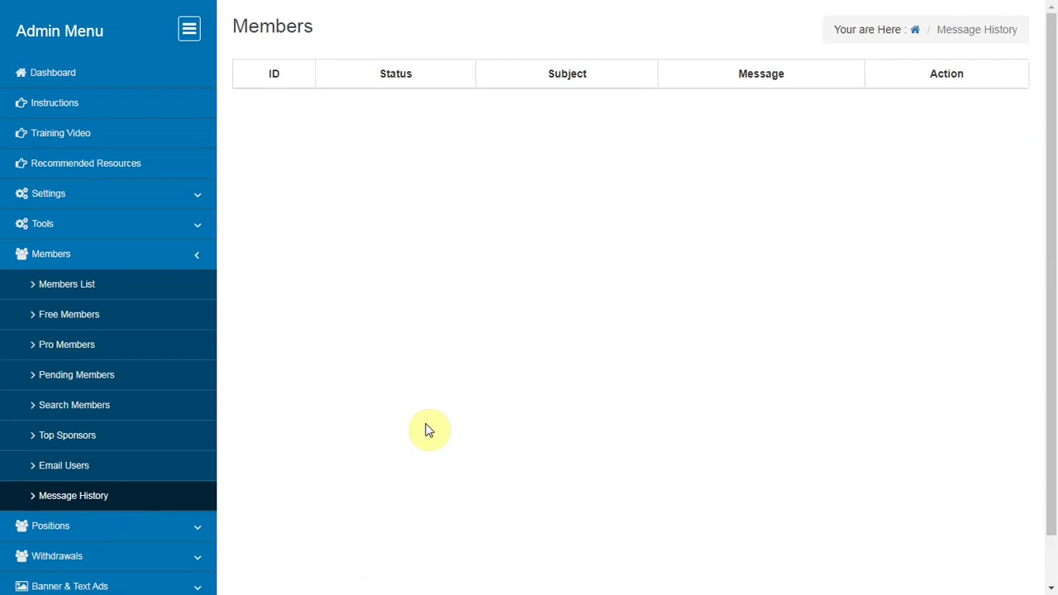
# Step: Review the positions section, covering pending transactions, position details and admin earnings
pyautogui.click(166, 536)
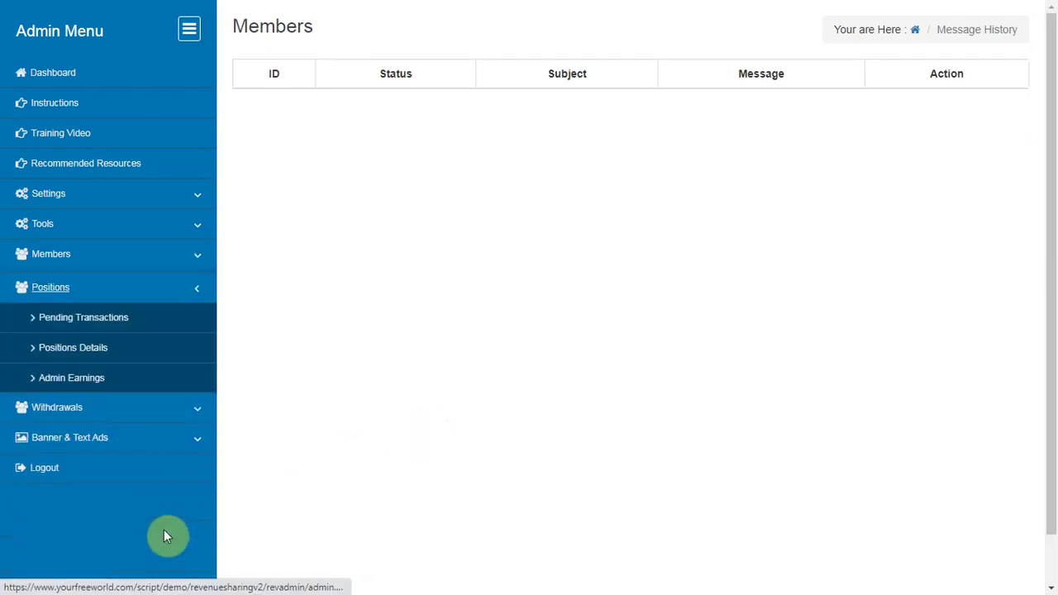
pyautogui.click(112, 317)
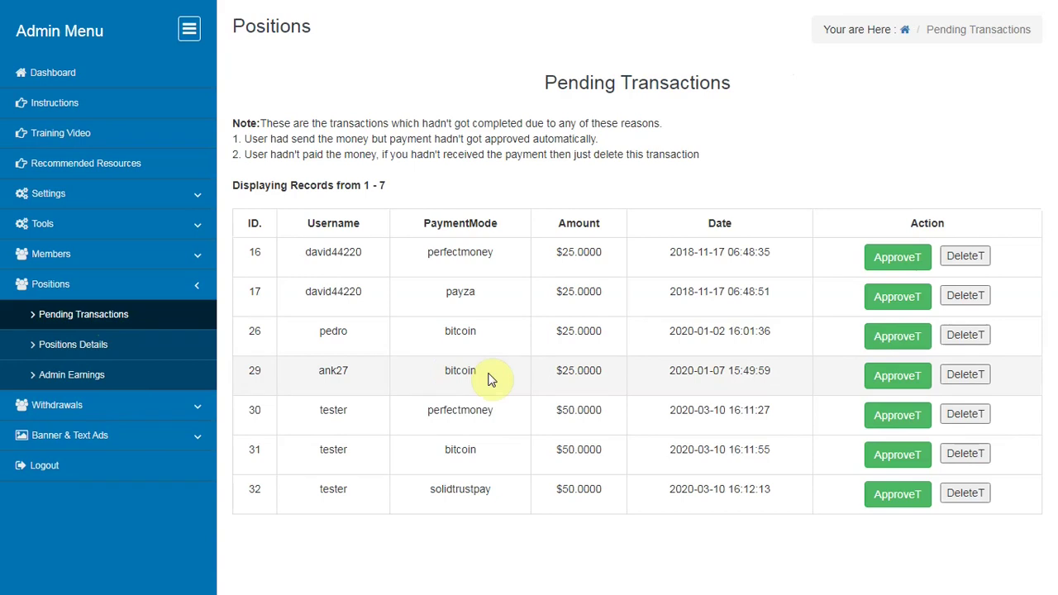
pyautogui.click(82, 346)
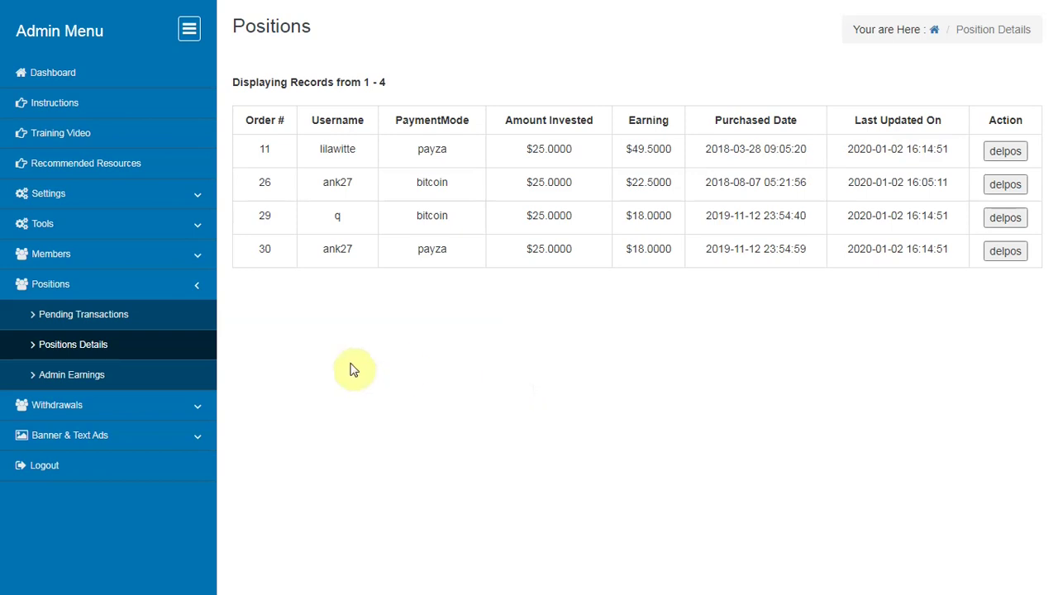
pyautogui.click(85, 378)
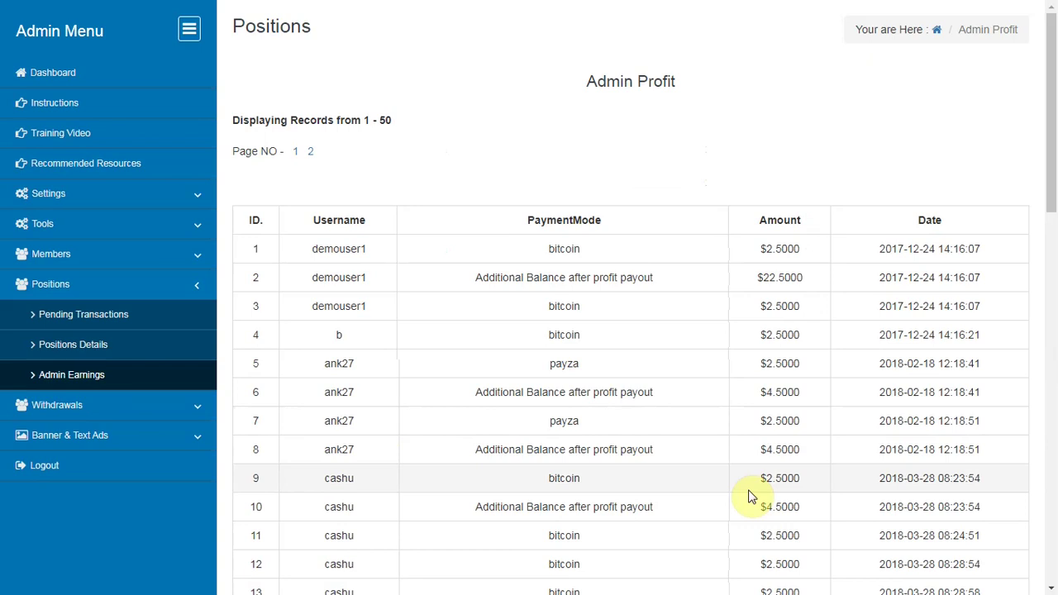
# Step: Review the completed and pending withdrawals and the PerfectMoney Masspay account page
pyautogui.click(54, 404)
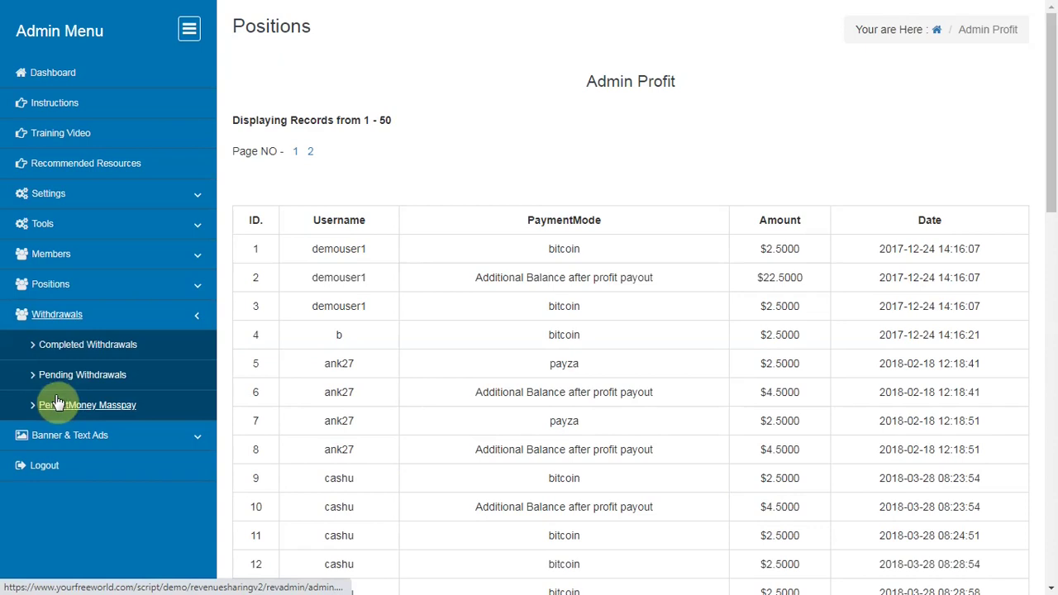
pyautogui.click(91, 346)
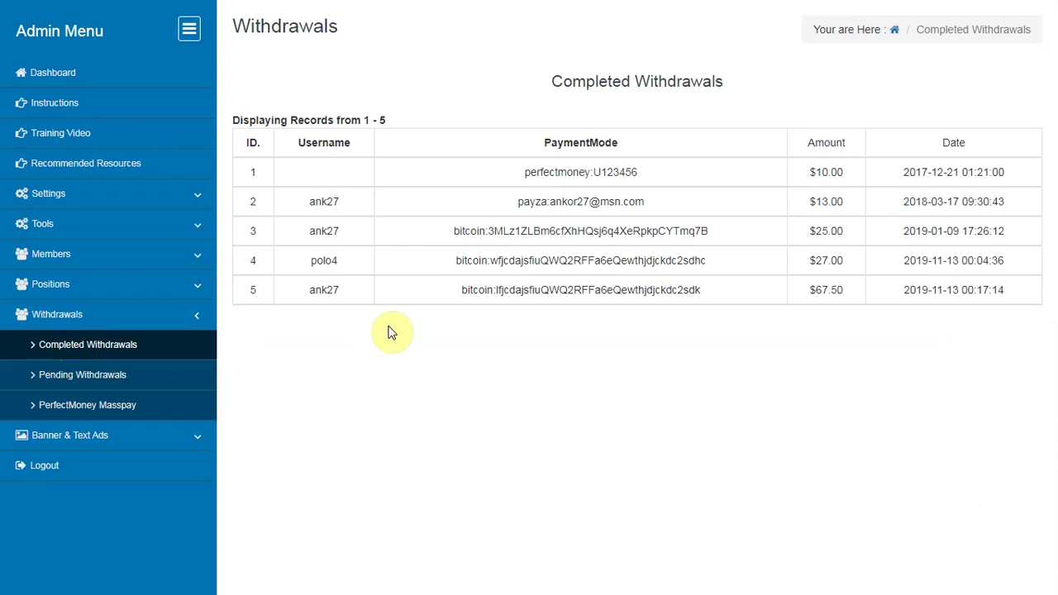
pyautogui.click(98, 378)
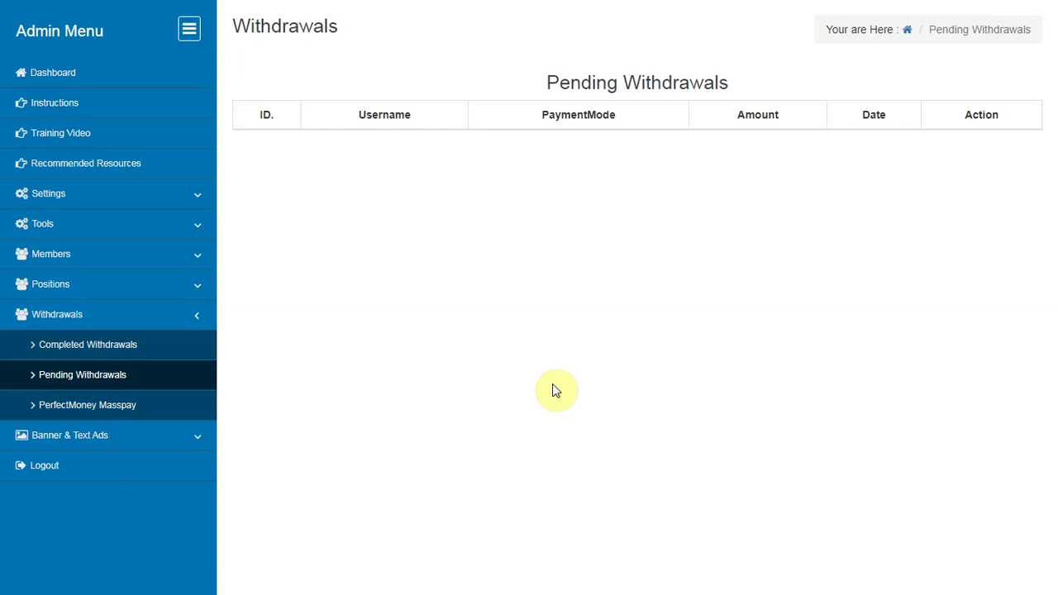
pyautogui.click(130, 401)
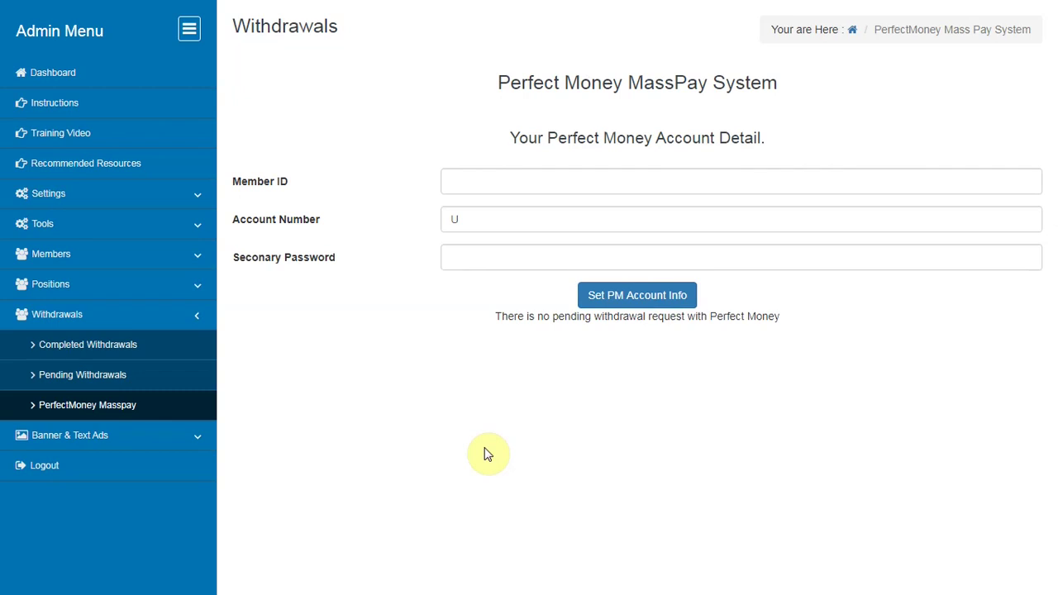
# Step: Review the 468x60 banner pages, covering the form for adding one and the approved and pending lists
pyautogui.click(151, 428)
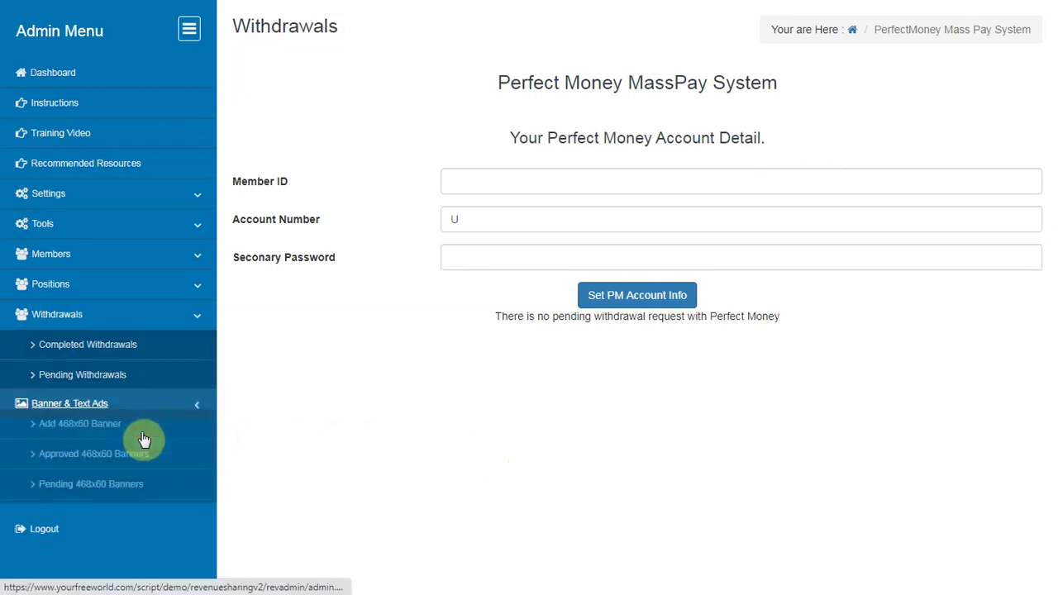
pyautogui.click(97, 379)
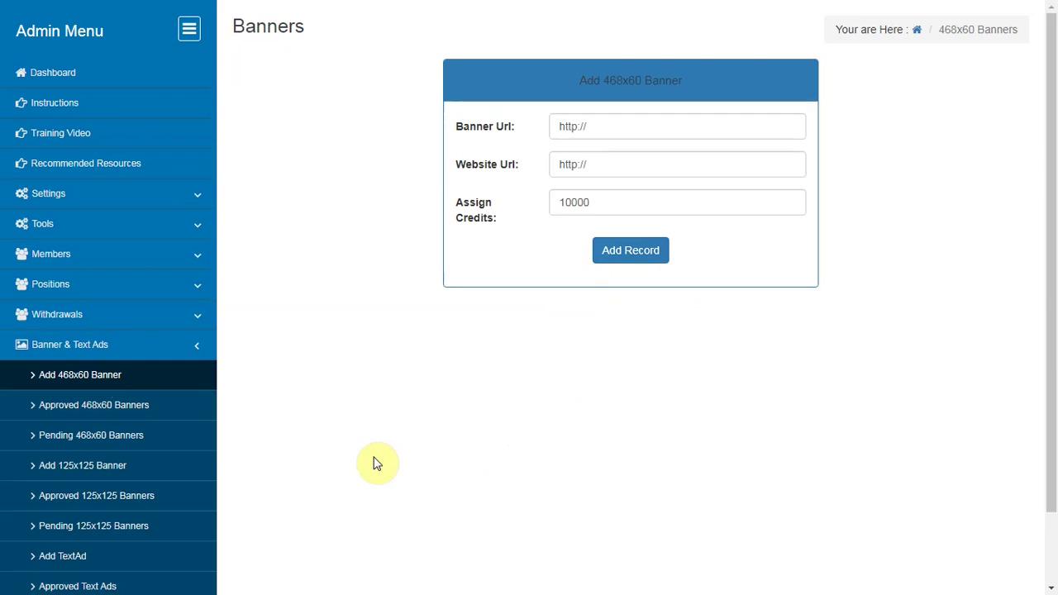
pyautogui.click(132, 406)
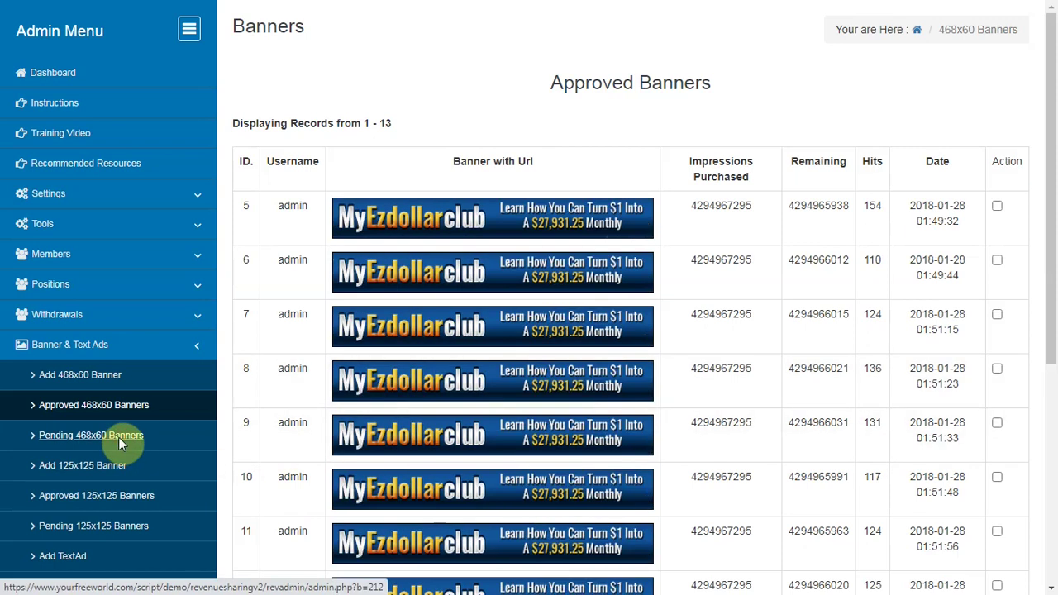
pyautogui.click(120, 444)
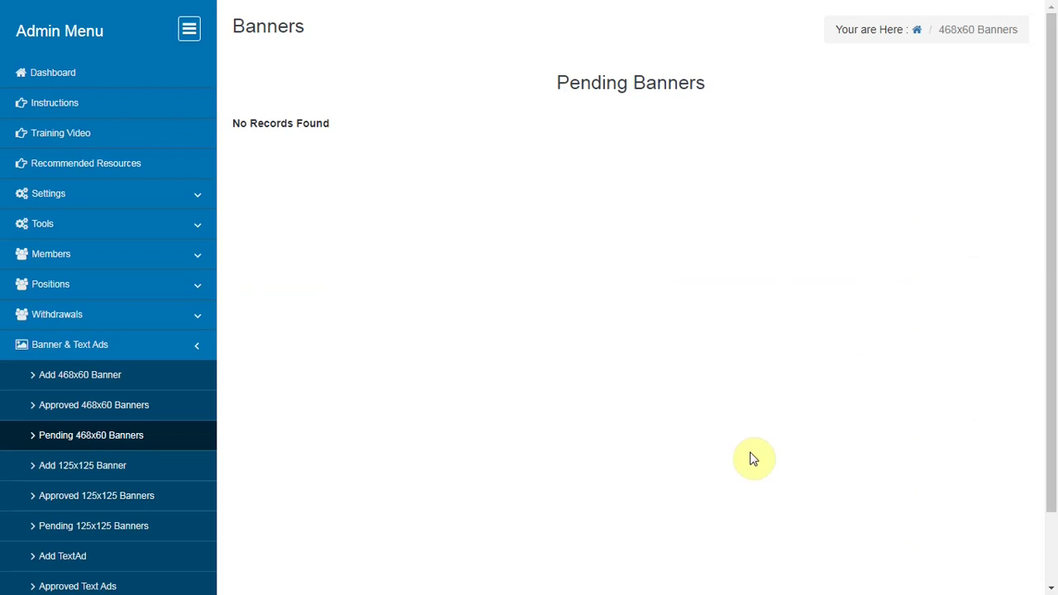
# Step: Look over the form for adding a 125x125 banner and the approved and pending 125x125 banner lists
pyautogui.click(83, 464)
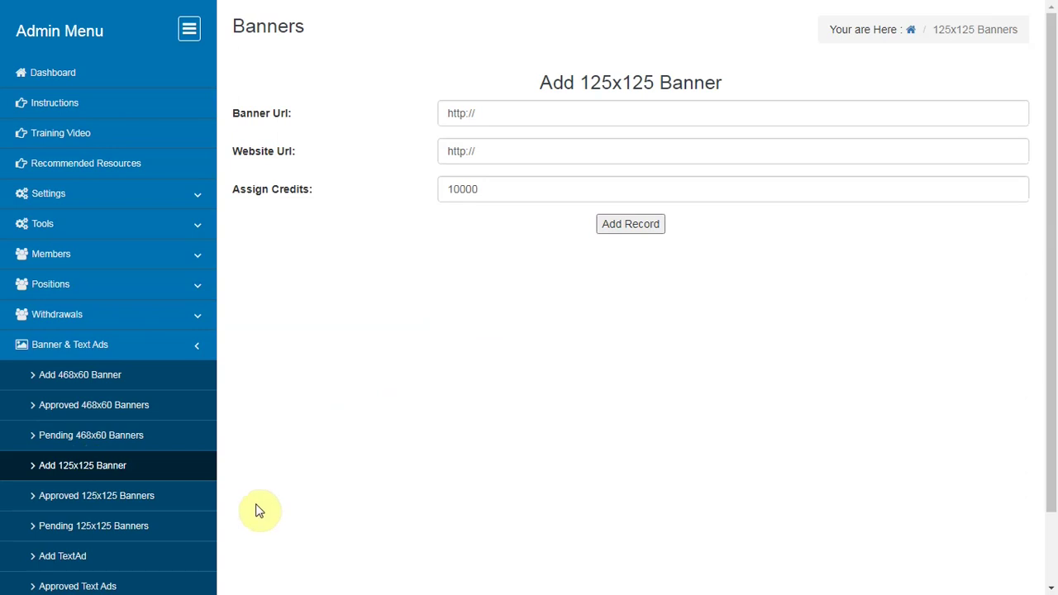
pyautogui.click(132, 495)
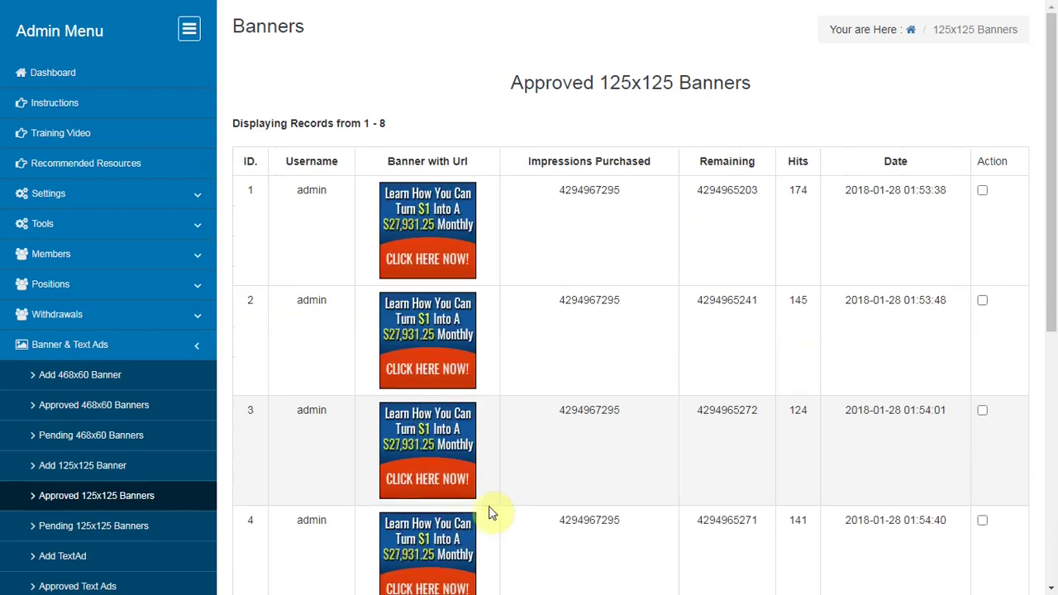
pyautogui.click(106, 524)
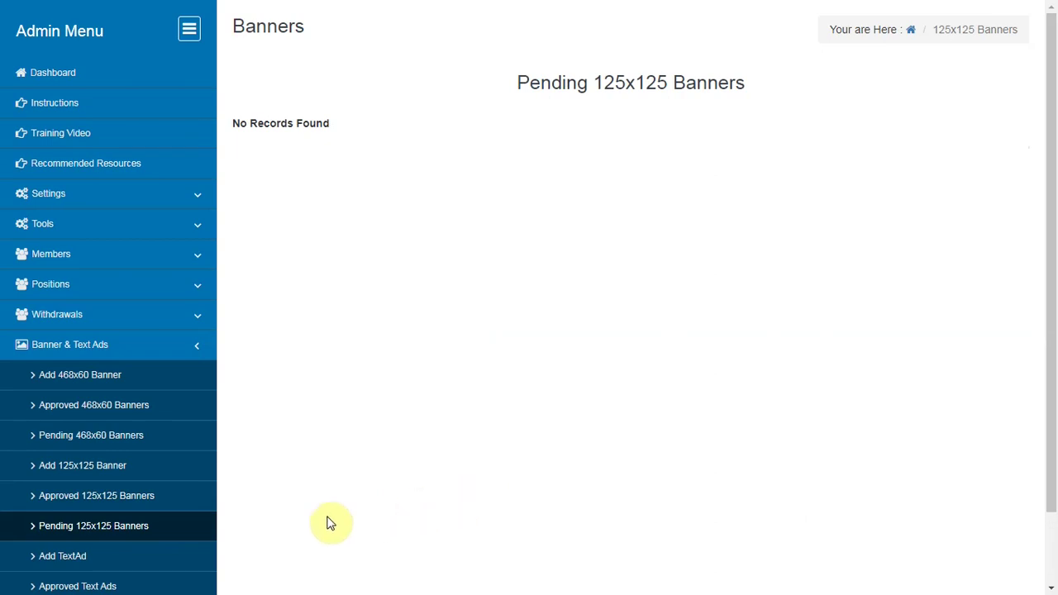
# Step: Examine the form for adding a text ad and the approved and pending text ad lists
pyautogui.scroll(-1, 207, 519)
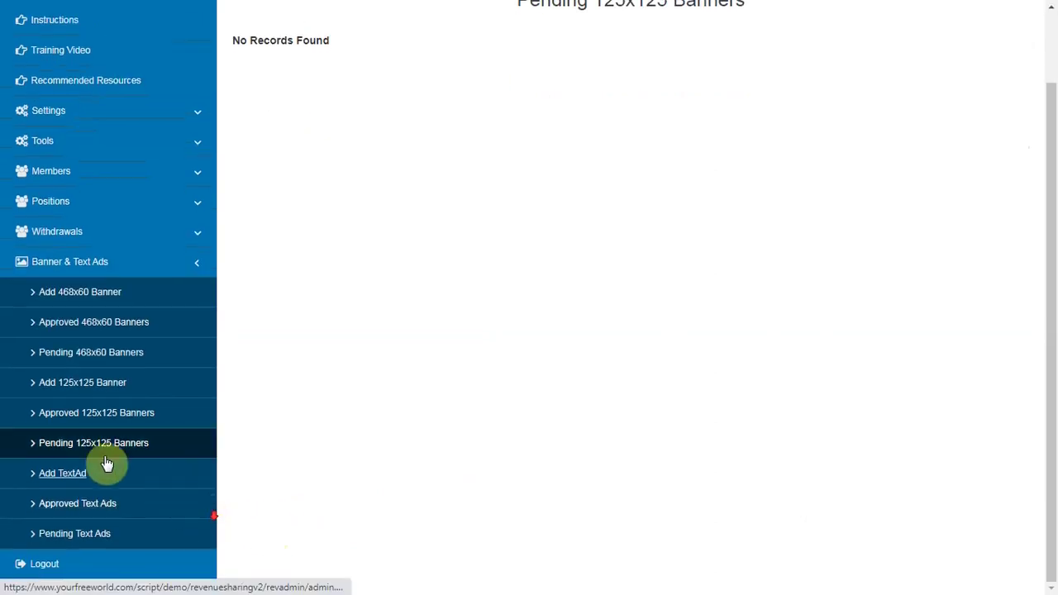
pyautogui.click(51, 476)
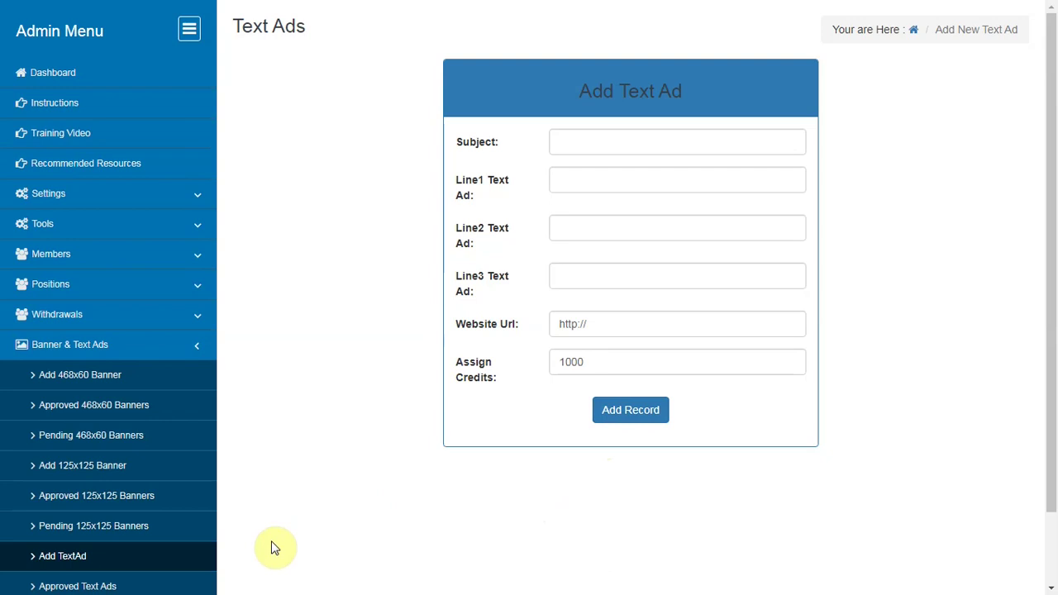
pyautogui.scroll(-1, 147, 557)
pyautogui.click(103, 506)
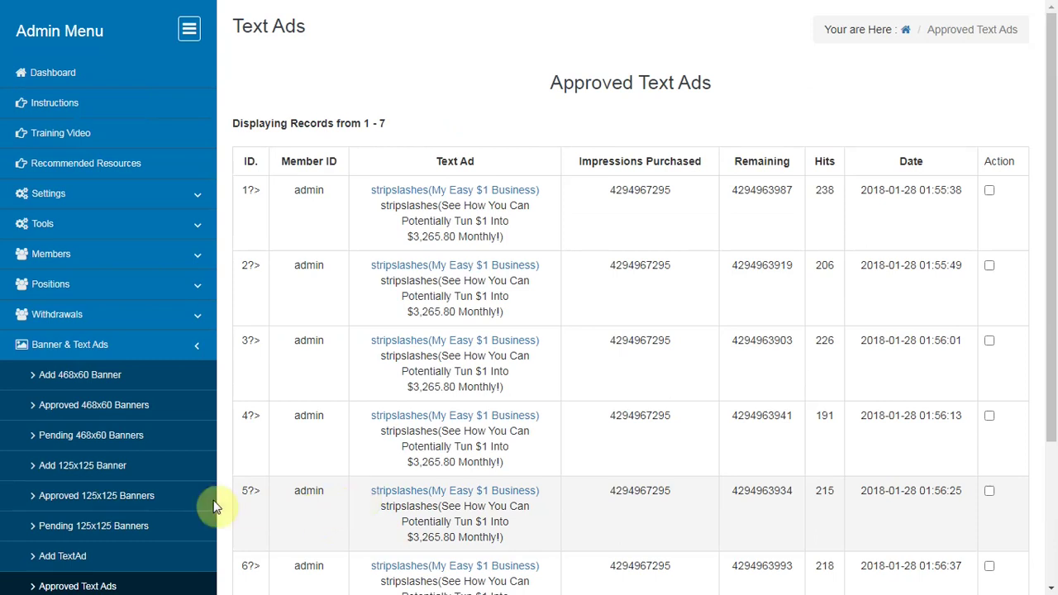
pyautogui.scroll(-3, 94, 425)
pyautogui.click(79, 428)
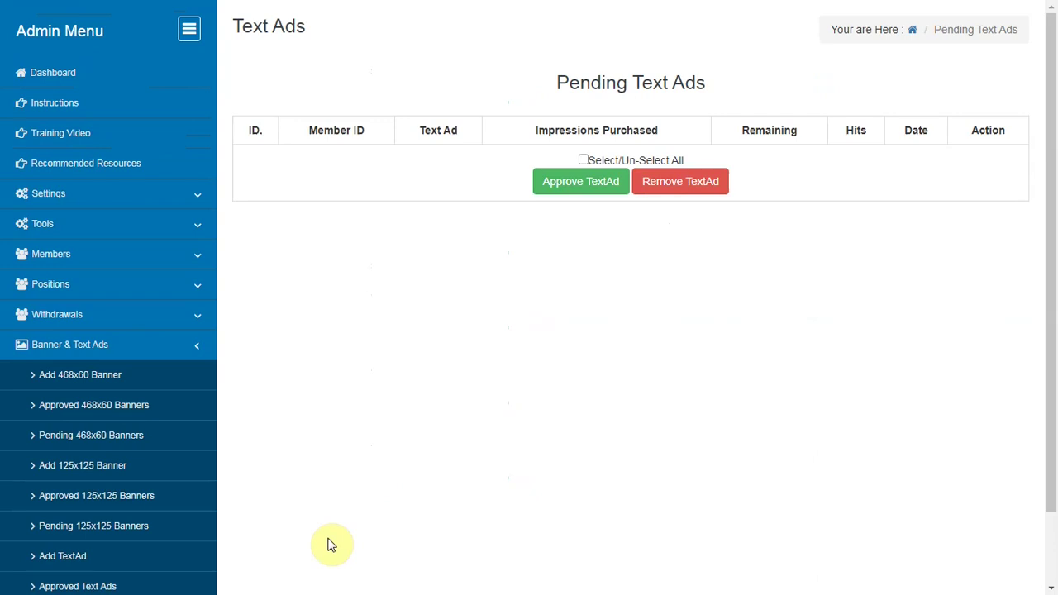
# Step: Log out of the admin area
pyautogui.scroll(-1, 329, 544)
pyautogui.click(22, 571)
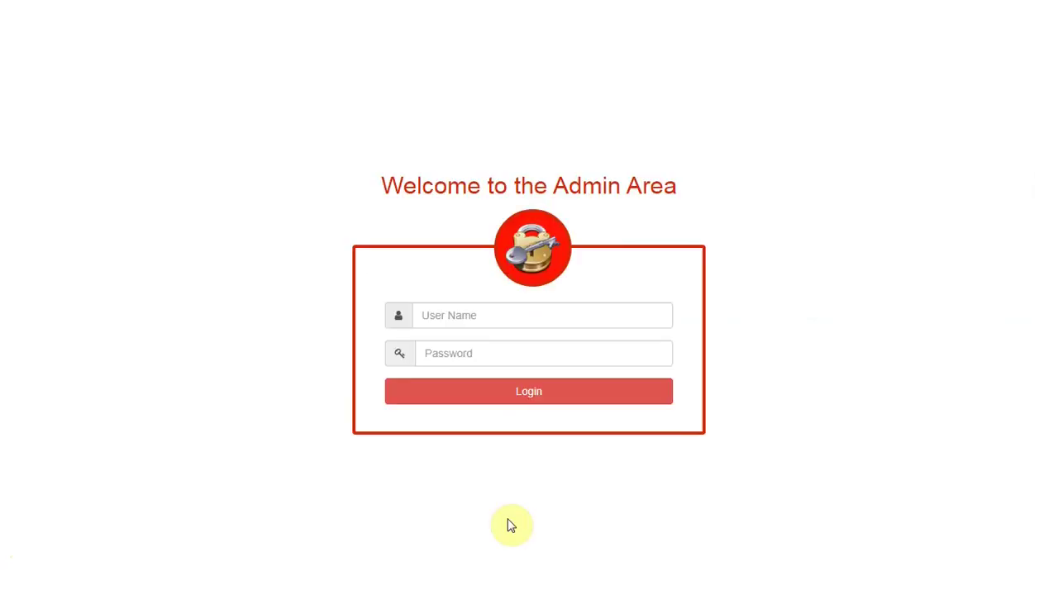